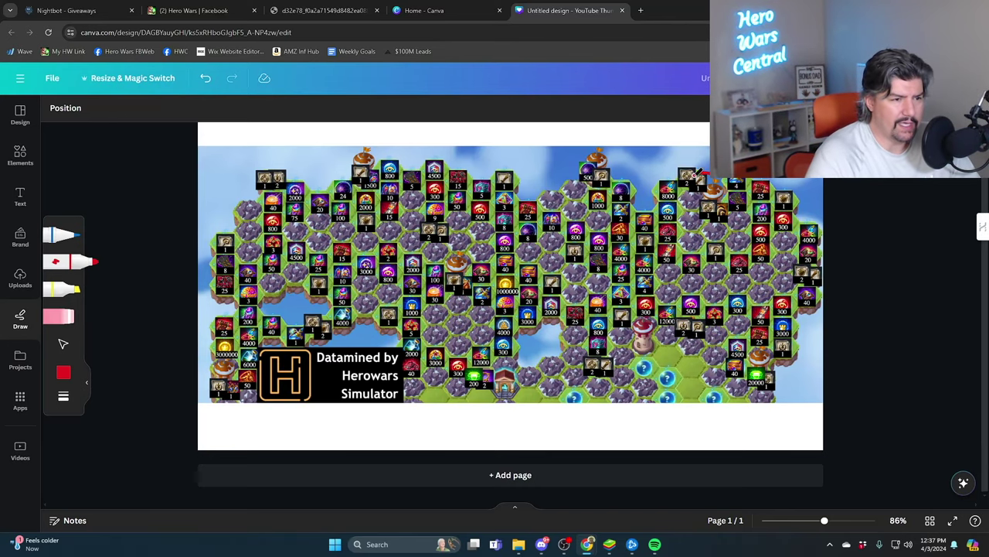
Circle the top-right castle tiles and the 20000 gem tile in red marker.
drag(700, 174, 745, 197)
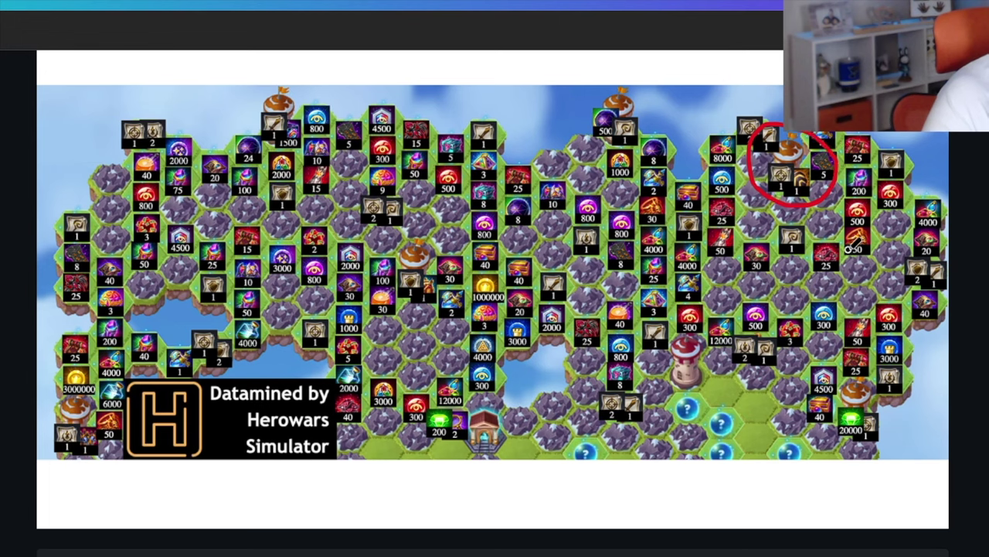
drag(855, 362, 902, 406)
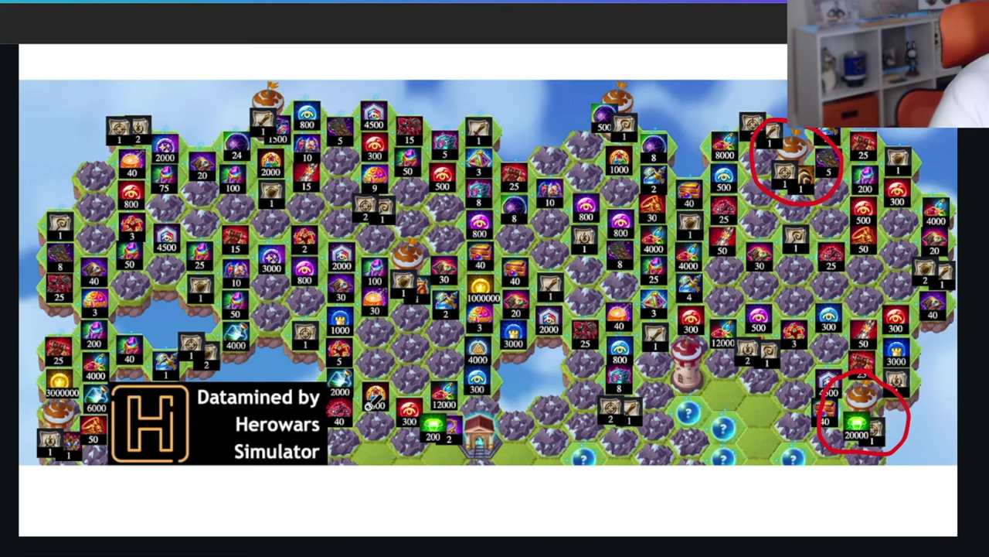
scroll(460, 398, up, 2)
scroll(460, 398, up, 2)
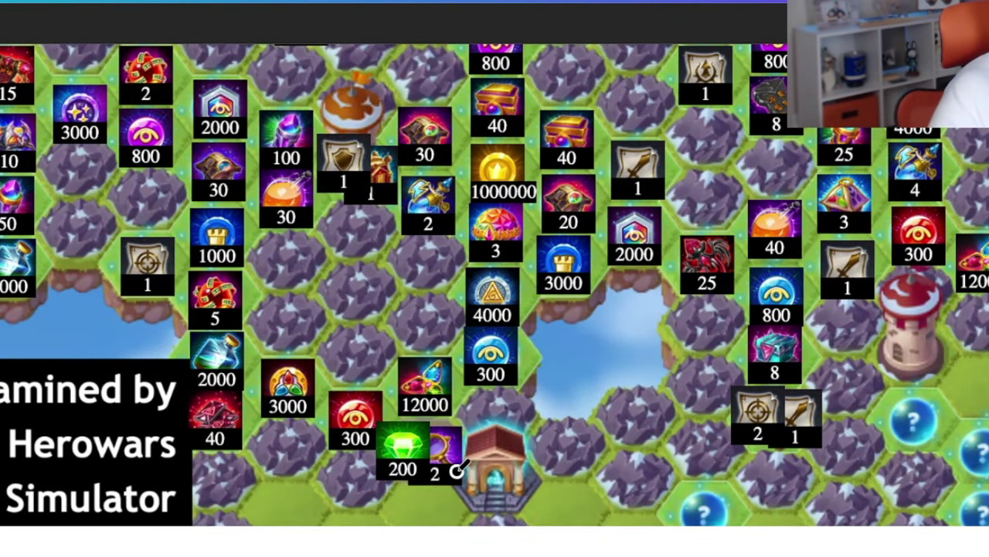
Draw a short red stroke from the bottom gate to the 200 gem tile.
drag(481, 483, 421, 447)
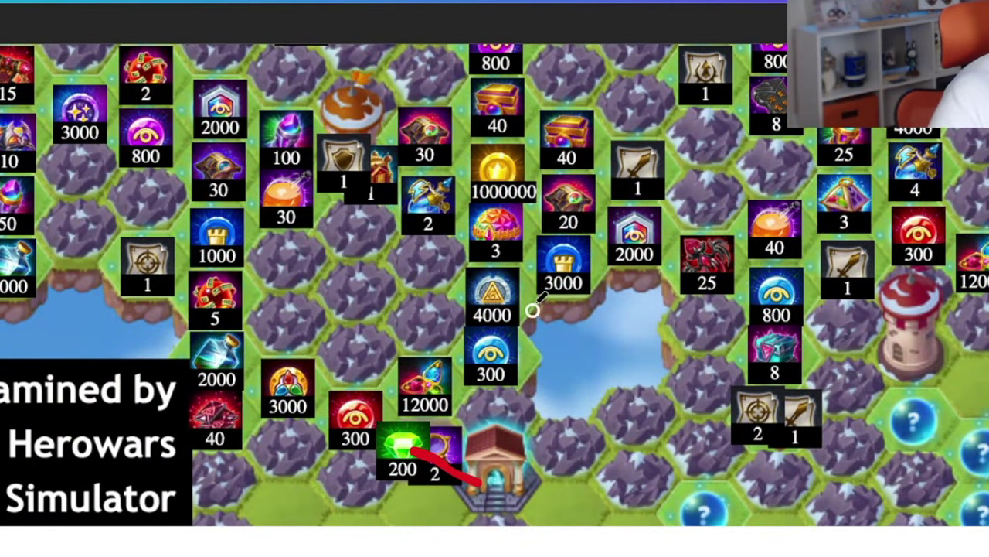
scroll(325, 215, up, 4)
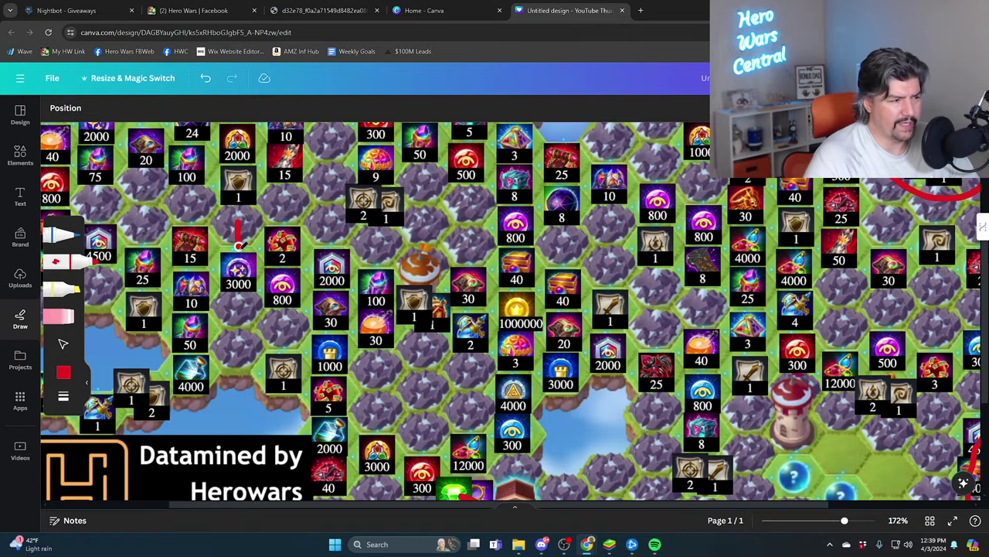
Outline the central tile block in red and fill it with diagonal hatching.
drag(240, 249, 250, 364)
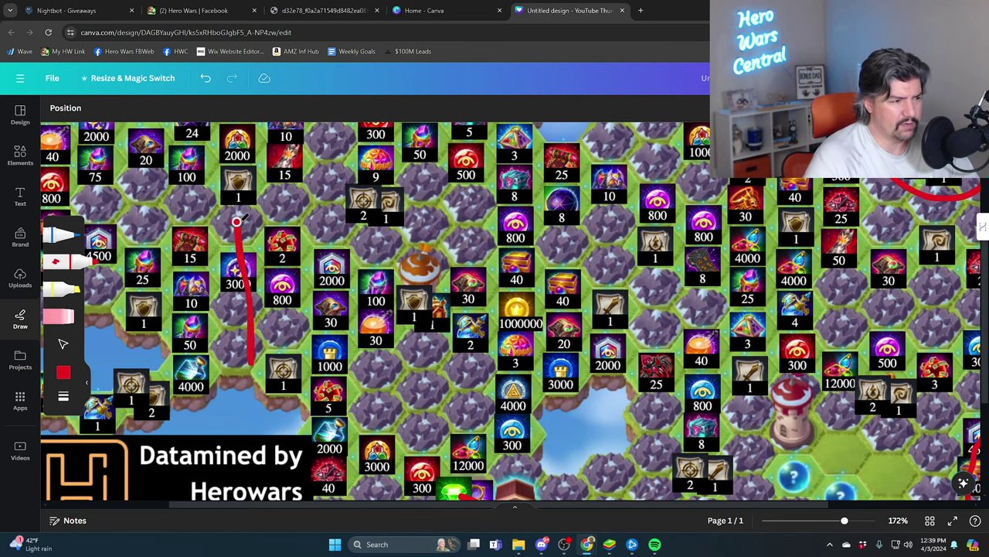
drag(237, 222, 420, 442)
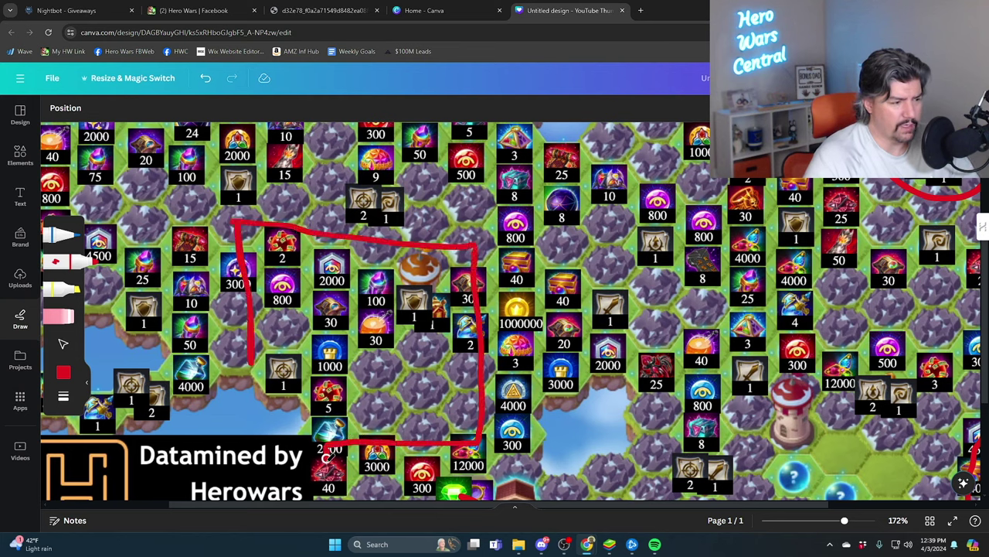
drag(328, 457, 252, 363)
drag(332, 241, 267, 302)
drag(379, 261, 284, 323)
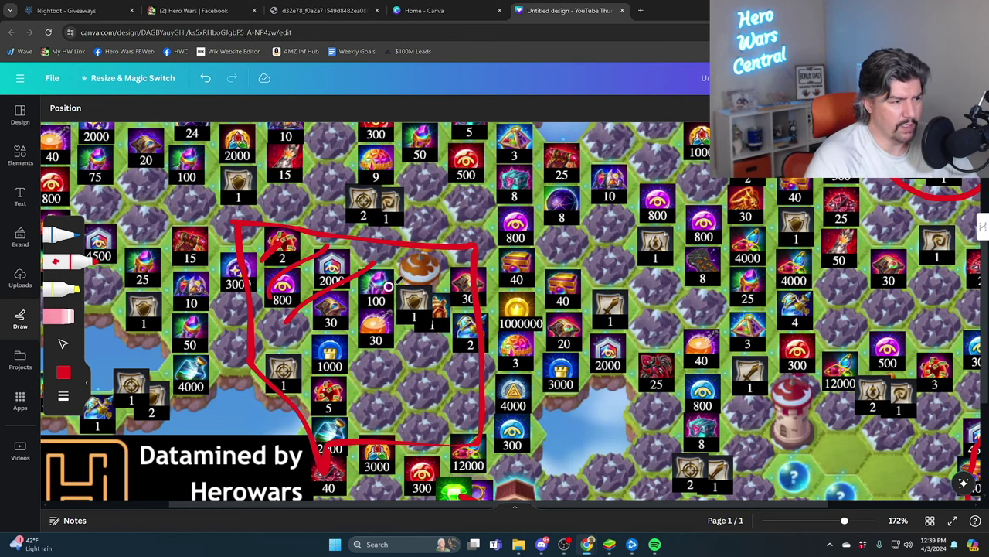
drag(425, 270, 332, 344)
drag(458, 313, 336, 387)
drag(468, 371, 352, 410)
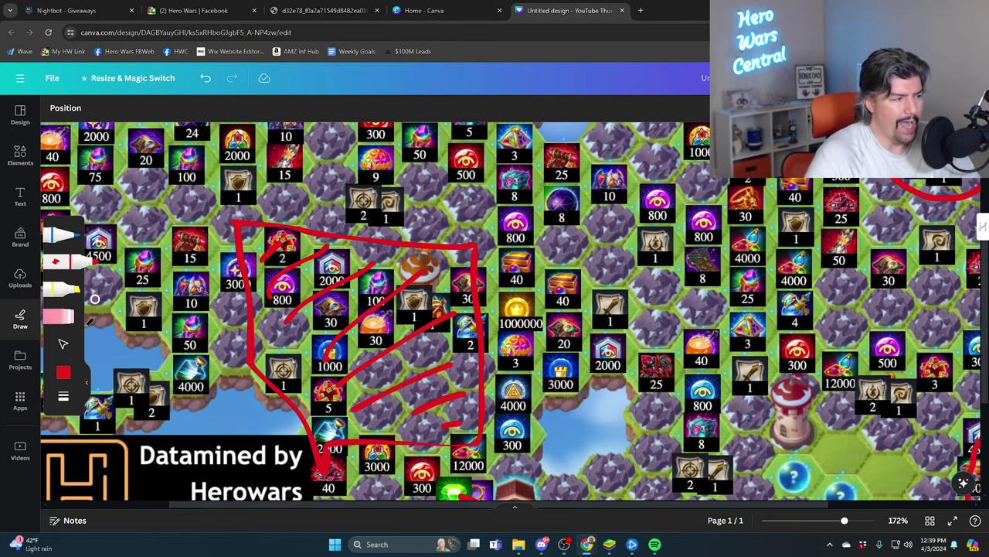
Erase part of the outline, then undo the hatched outline strokes.
click(58, 316)
drag(408, 250, 389, 287)
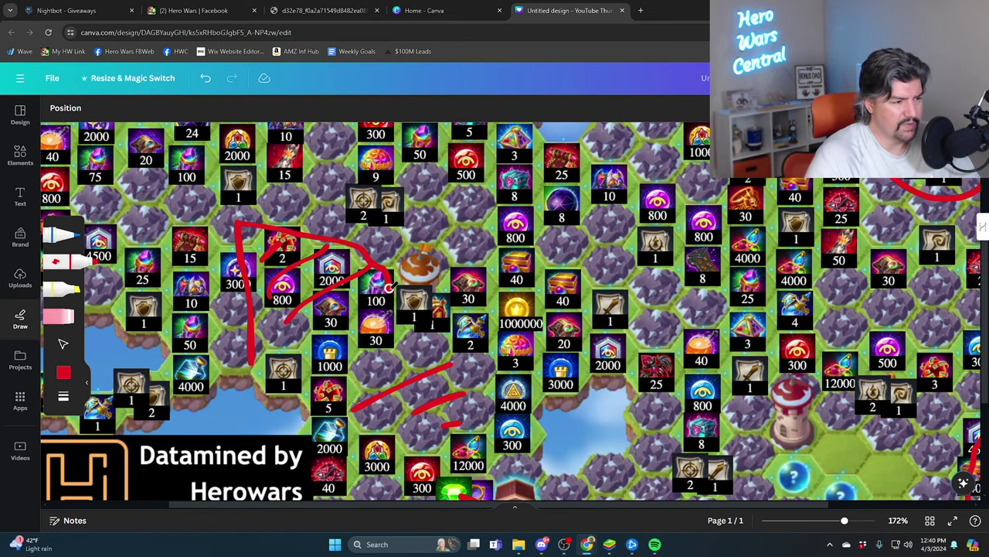
drag(461, 360, 290, 418)
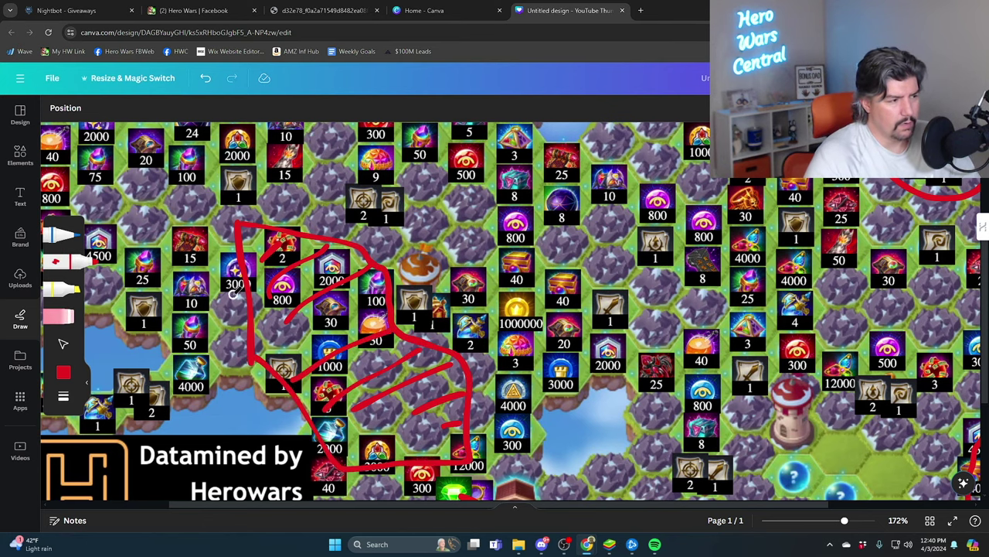
scroll(290, 347, down, 3)
scroll(290, 302, down, 1)
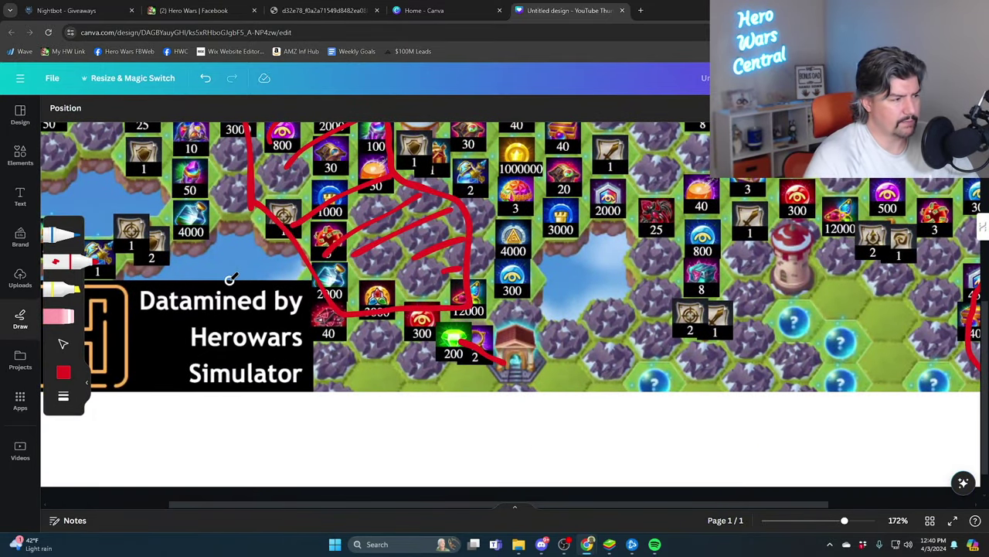
scroll(232, 276, down, 3)
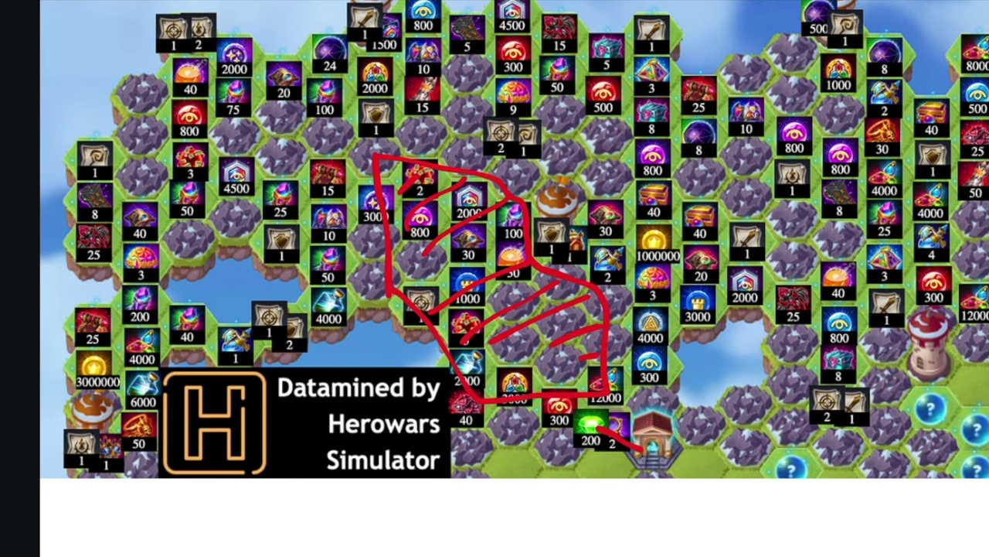
key(ctrl+z)
key(ctrl+z)
key(ctrl+z)
key(ctrl+z)
key(ctrl+z)
key(ctrl+z)
key(ctrl+z)
key(ctrl+z)
key(ctrl+z)
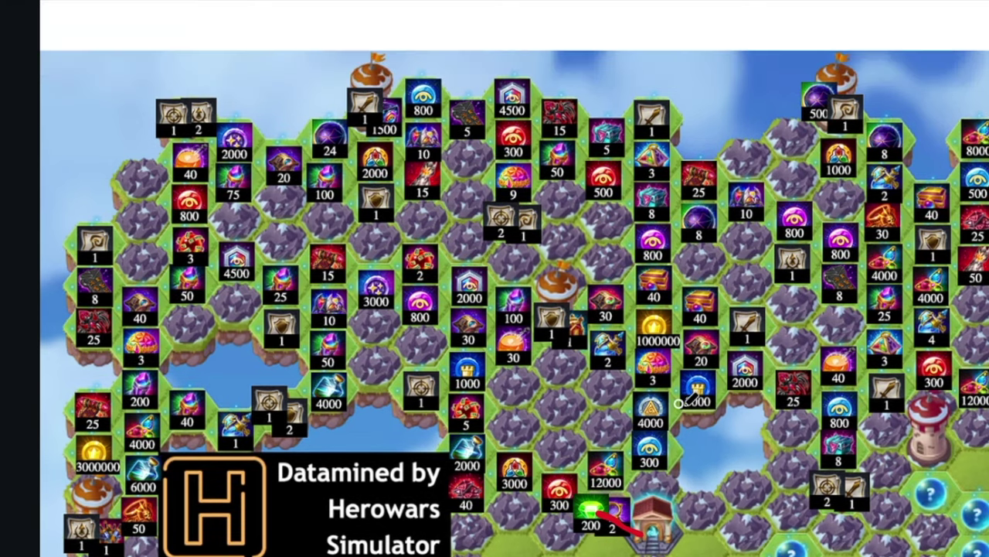
Draw a red route from the 200 gem past 2000 and 25, branching to 4000 and 2.
mouse_move(572, 481)
mouse_down()
mouse_move(578, 409)
mouse_move(680, 380)
mouse_move(662, 296)
mouse_move(669, 283)
mouse_move(741, 277)
mouse_move(817, 224)
mouse_move(920, 254)
mouse_up()
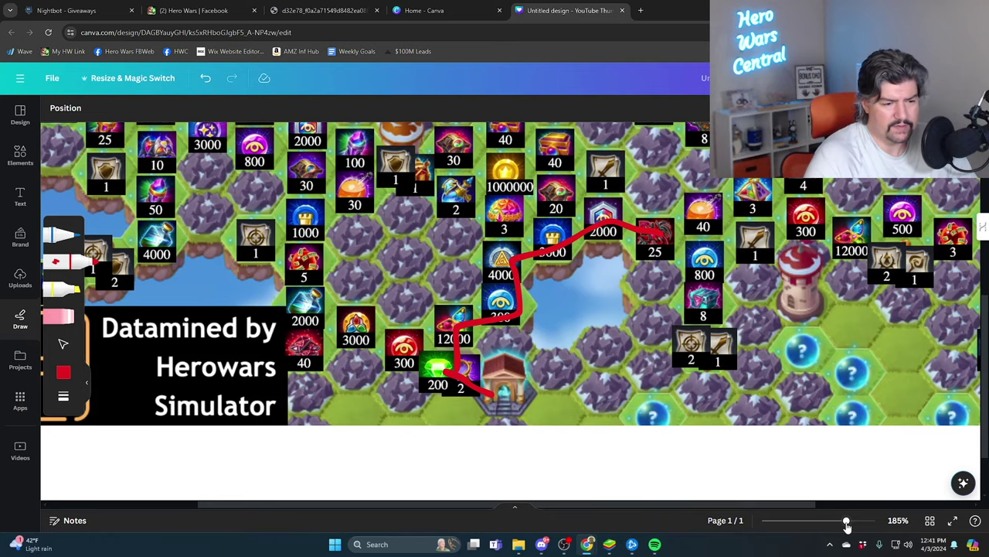
mouse_move(847, 520)
mouse_down()
mouse_move(819, 519)
mouse_move(834, 519)
mouse_up()
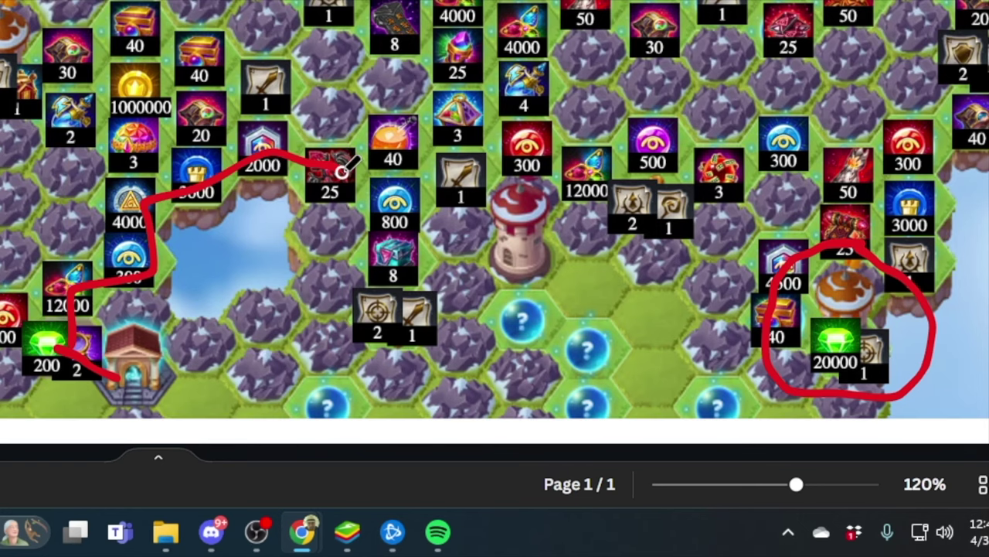
mouse_move(342, 165)
mouse_down()
mouse_move(374, 158)
mouse_move(471, 35)
mouse_move(634, 203)
mouse_up()
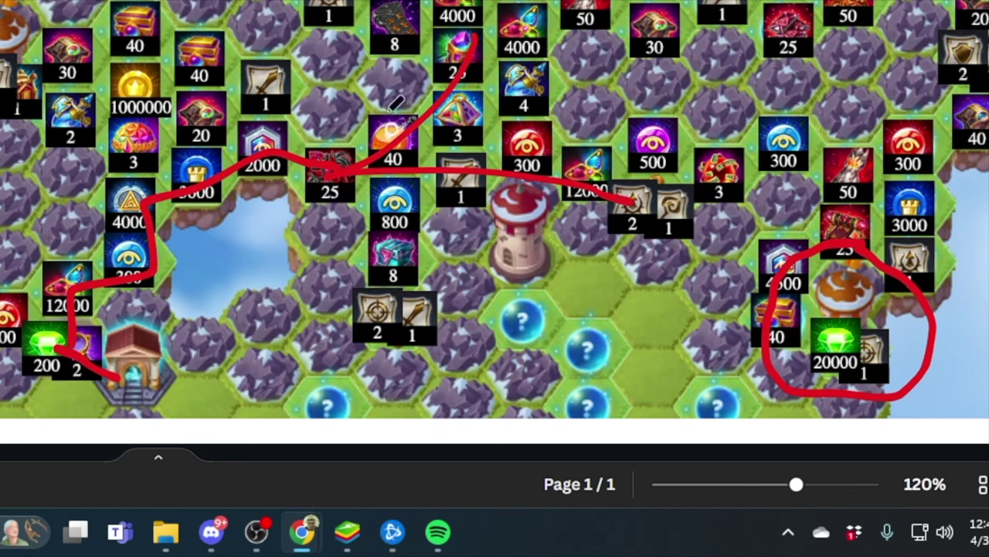
drag(410, 35, 557, 77)
drag(651, 154, 641, 218)
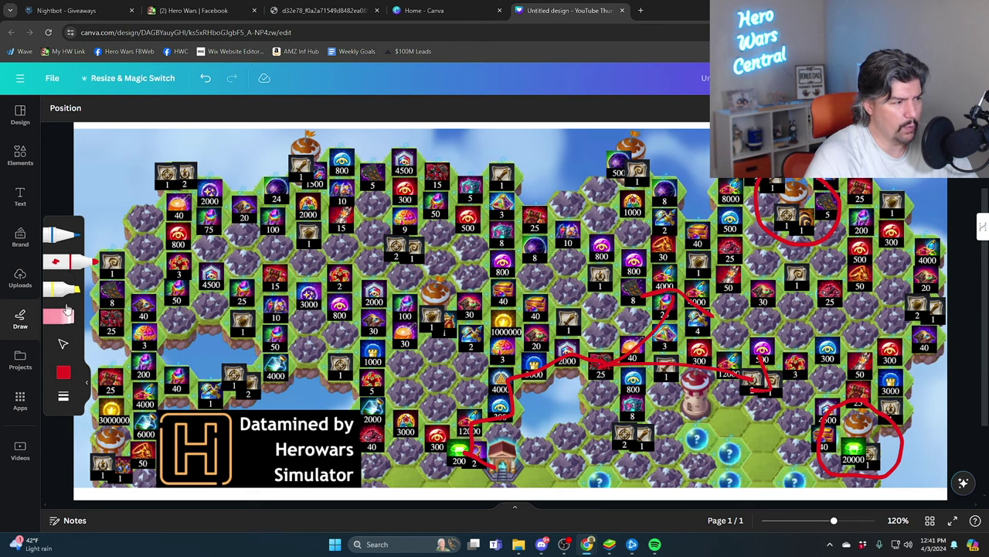
Draw a blue route arching from the 2000 tile over the 1000000 tile.
click(64, 374)
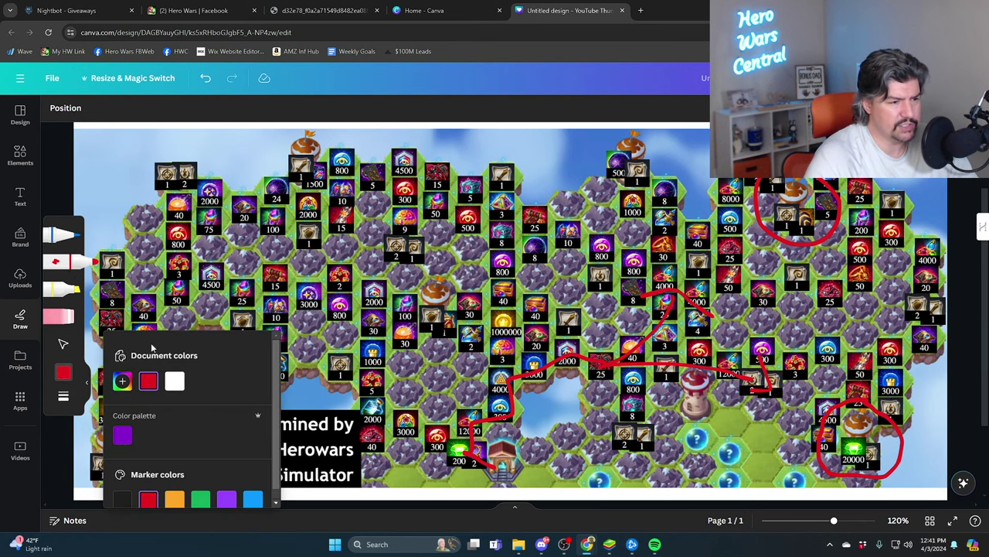
click(253, 501)
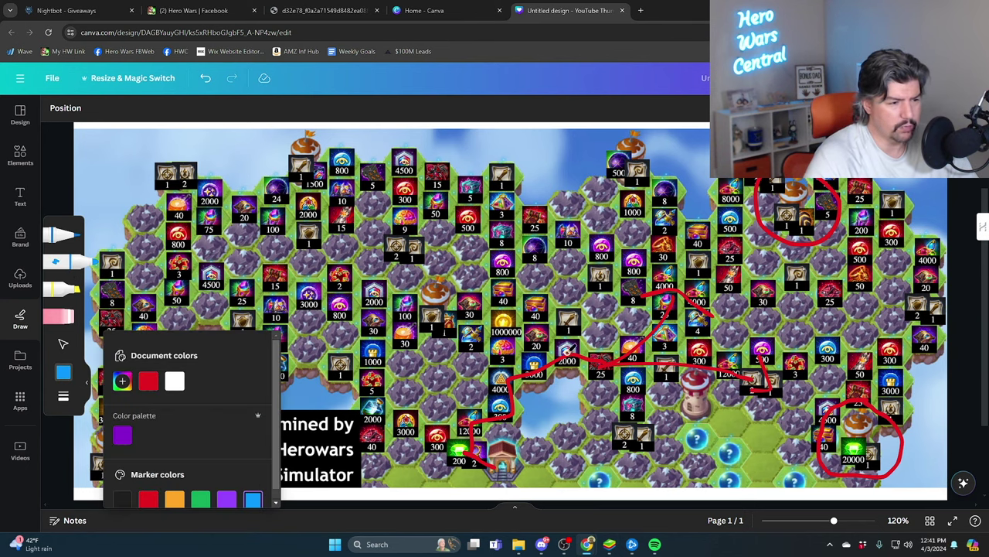
click(567, 349)
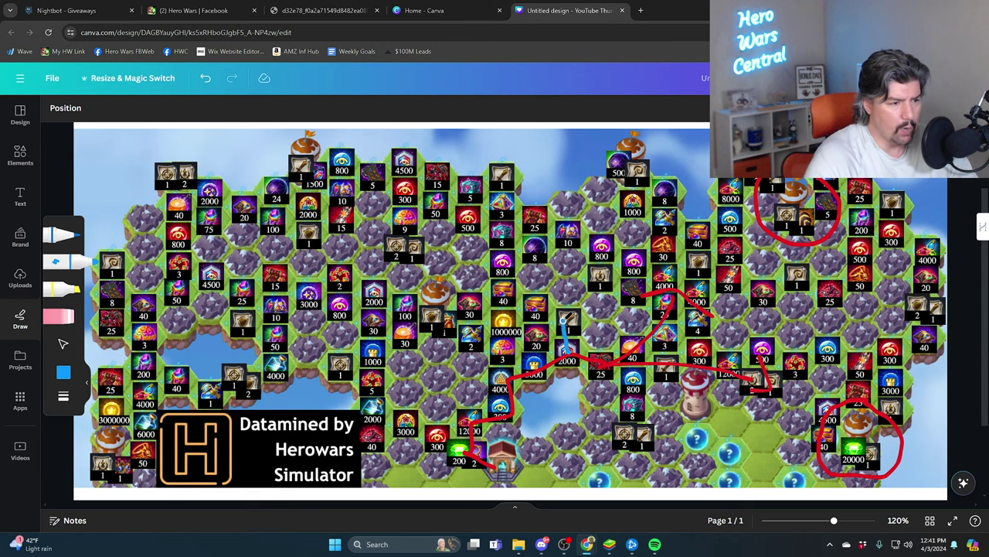
drag(567, 317, 534, 304)
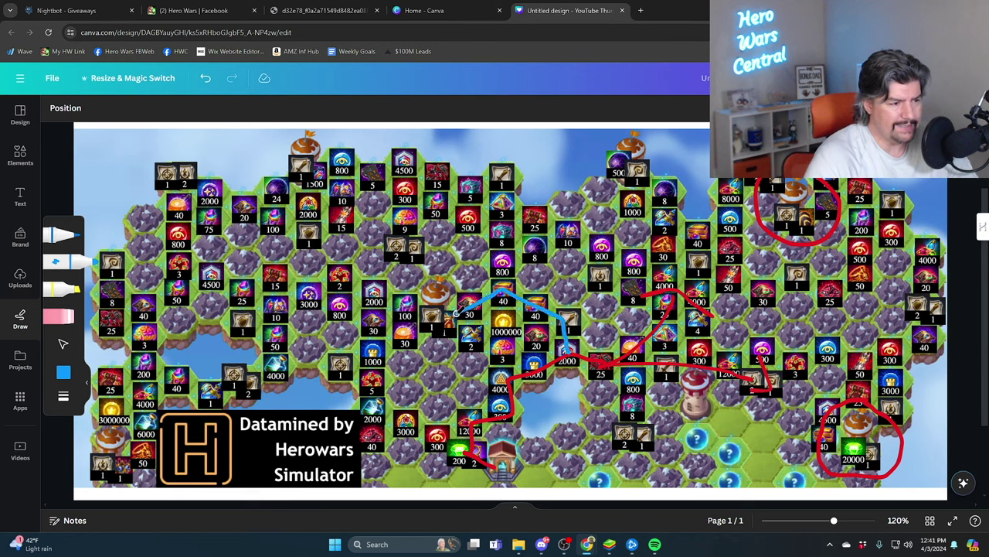
Erase the red line running past the tower and set the marker back to red.
click(65, 320)
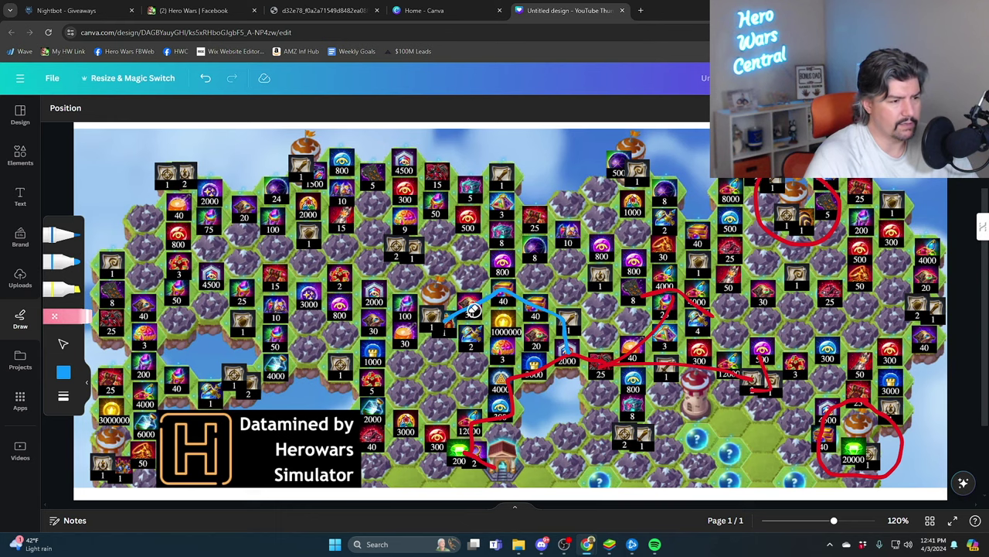
drag(657, 294, 673, 299)
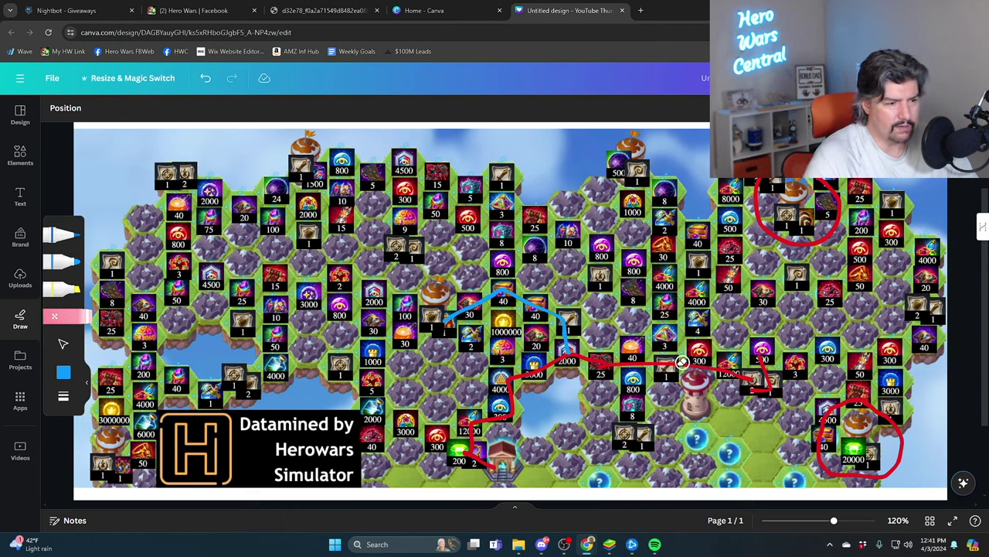
drag(682, 361, 623, 360)
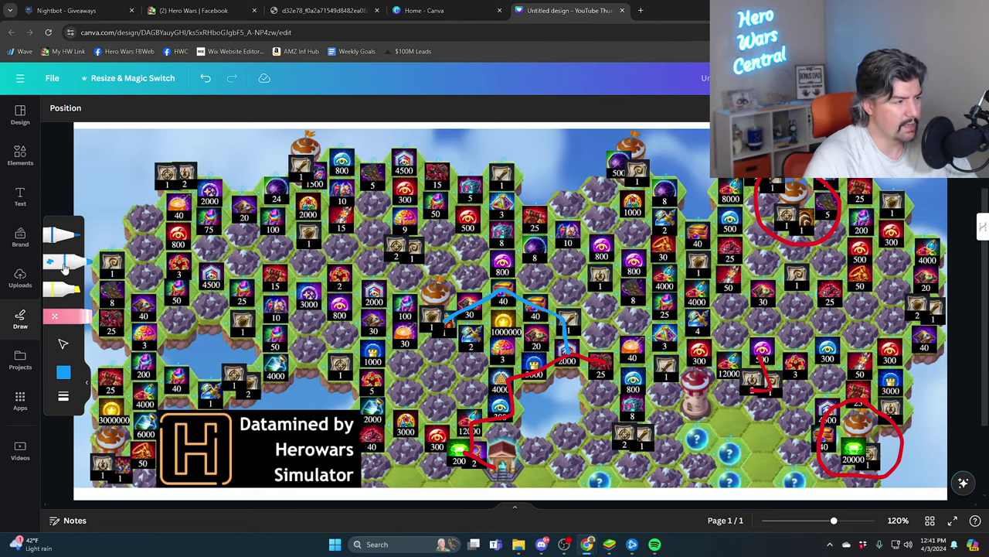
click(65, 264)
click(65, 372)
click(181, 383)
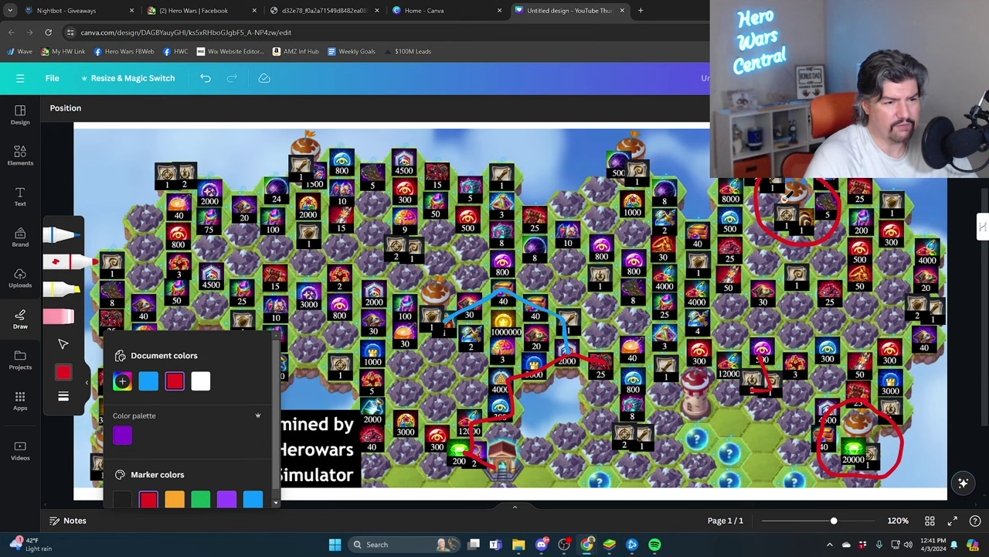
Extend the red route through 300 and 12000 down to the 20000 gem tile.
key(e)
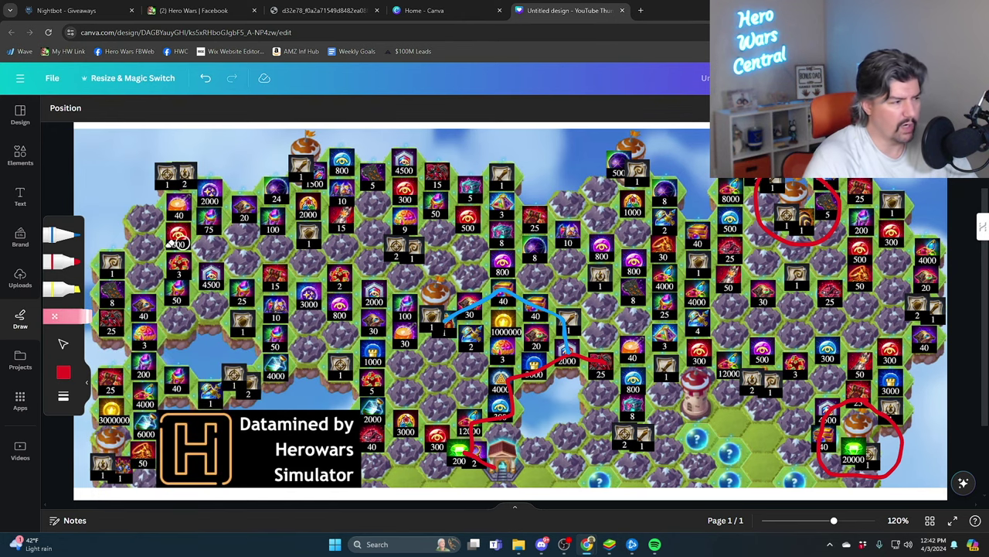
click(69, 261)
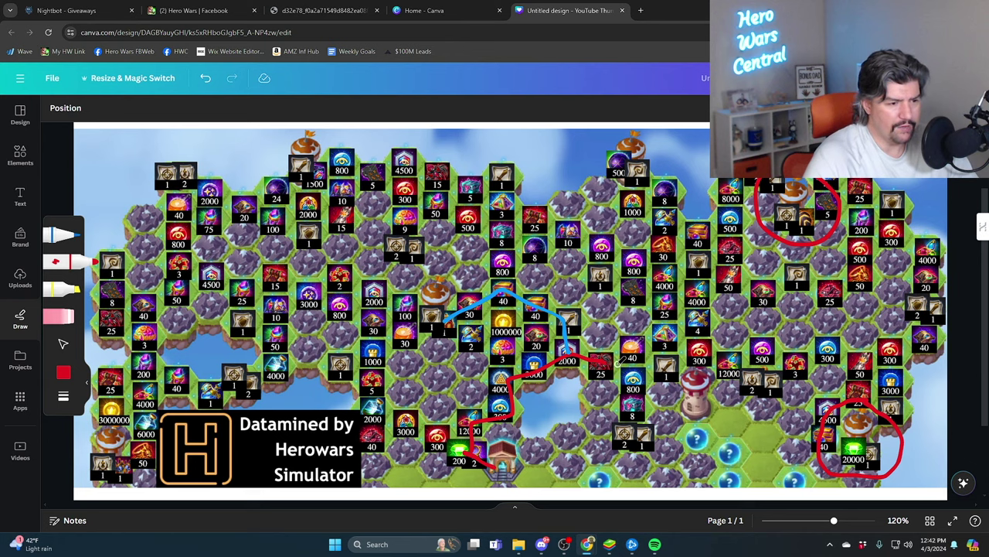
drag(608, 362, 672, 367)
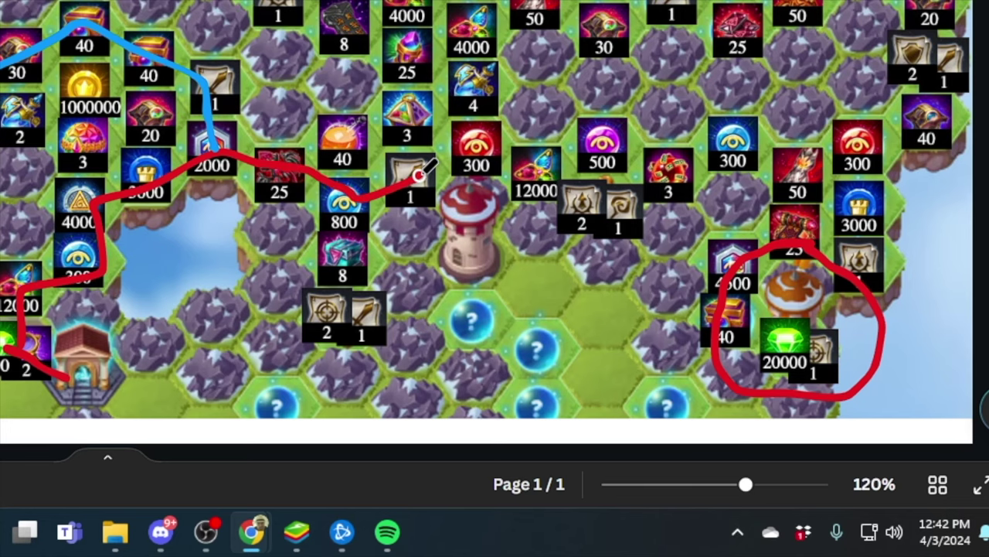
drag(418, 175, 401, 123)
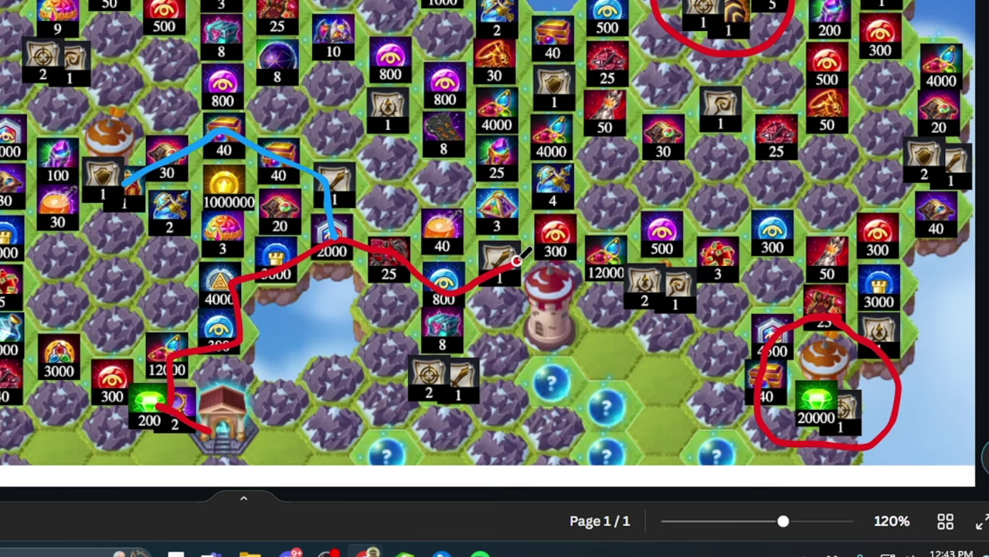
drag(521, 255, 611, 260)
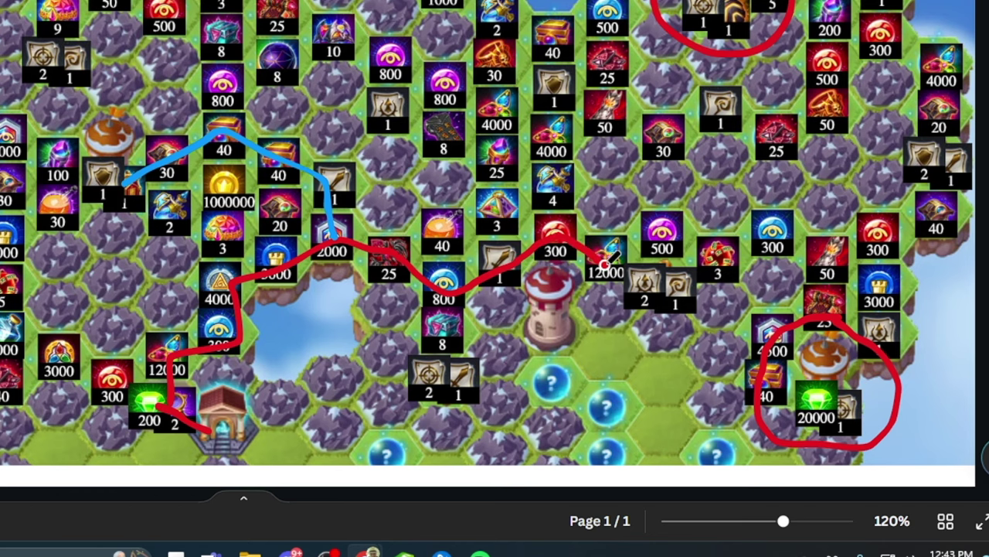
drag(783, 520, 806, 520)
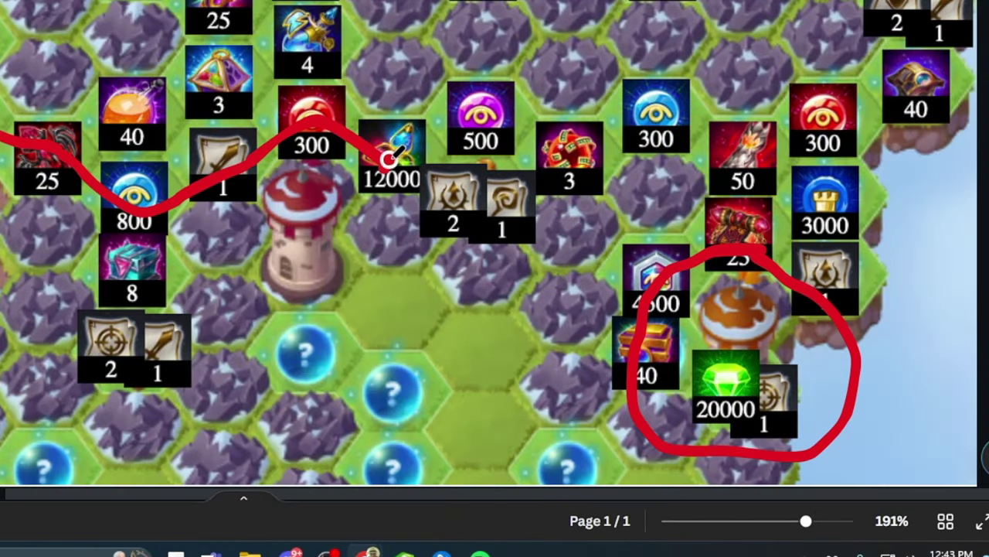
mouse_move(406, 180)
mouse_down()
mouse_move(481, 199)
mouse_move(673, 116)
mouse_move(756, 167)
mouse_move(748, 226)
mouse_move(669, 279)
mouse_move(663, 350)
mouse_move(755, 379)
mouse_up()
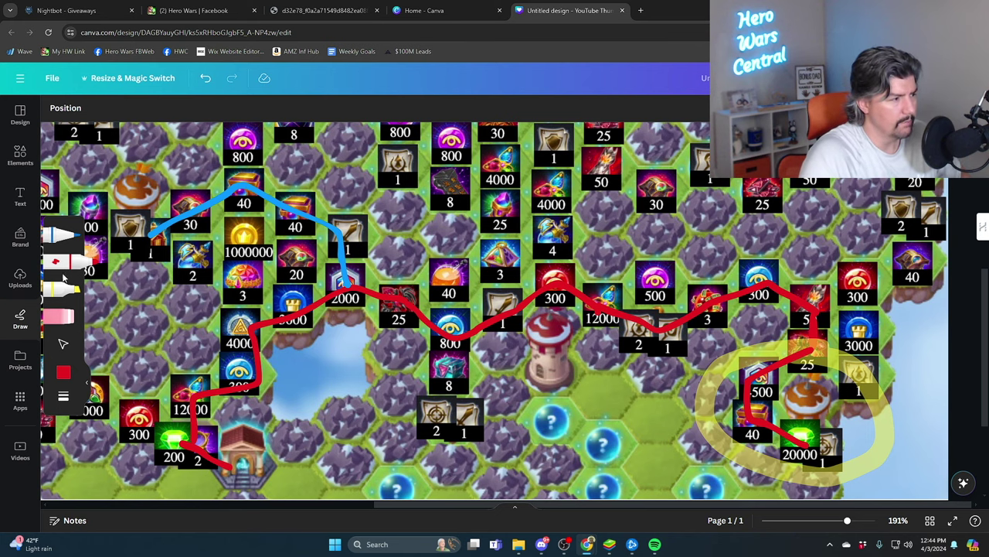
Draw green branches from the red path to the 1 tile and up the right edge.
click(64, 372)
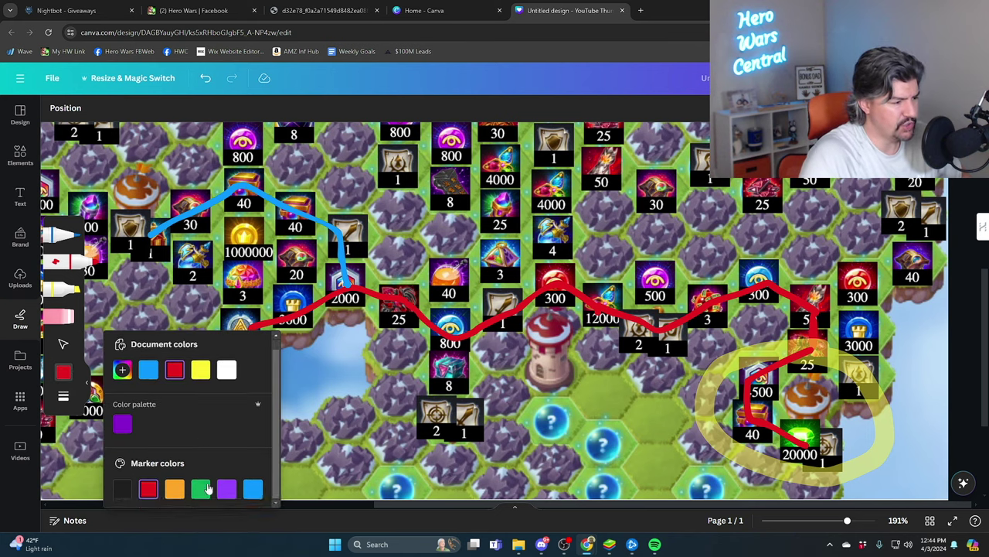
click(201, 489)
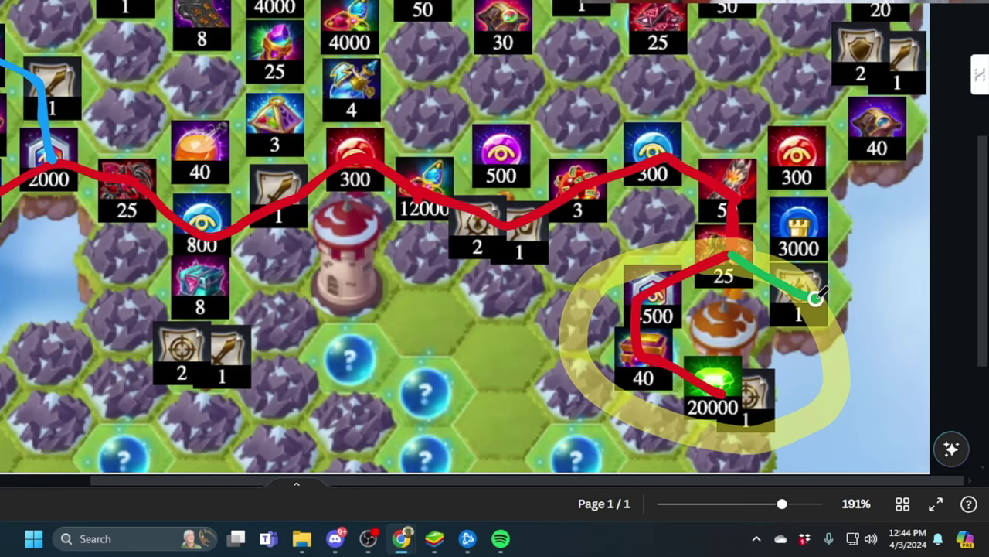
drag(814, 350, 869, 380)
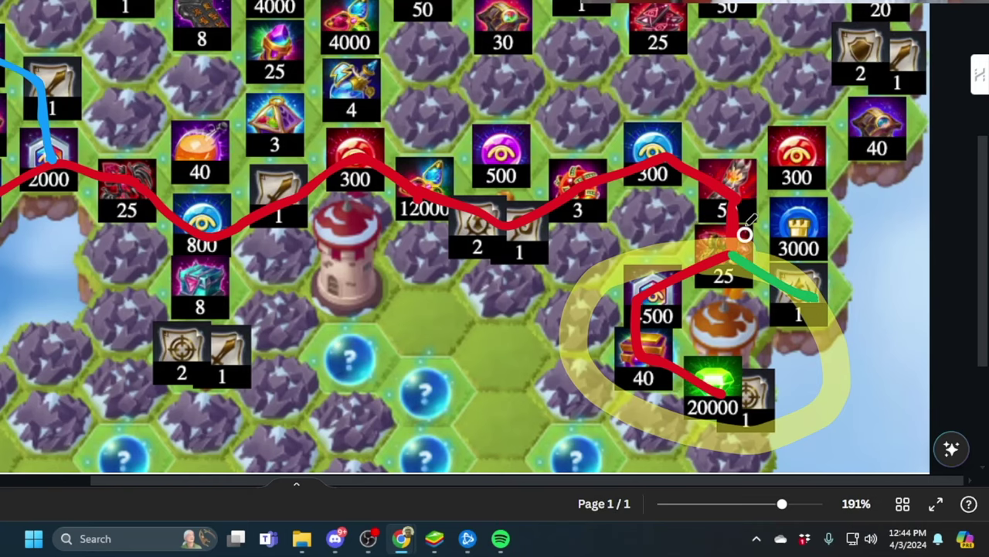
drag(738, 193, 876, 123)
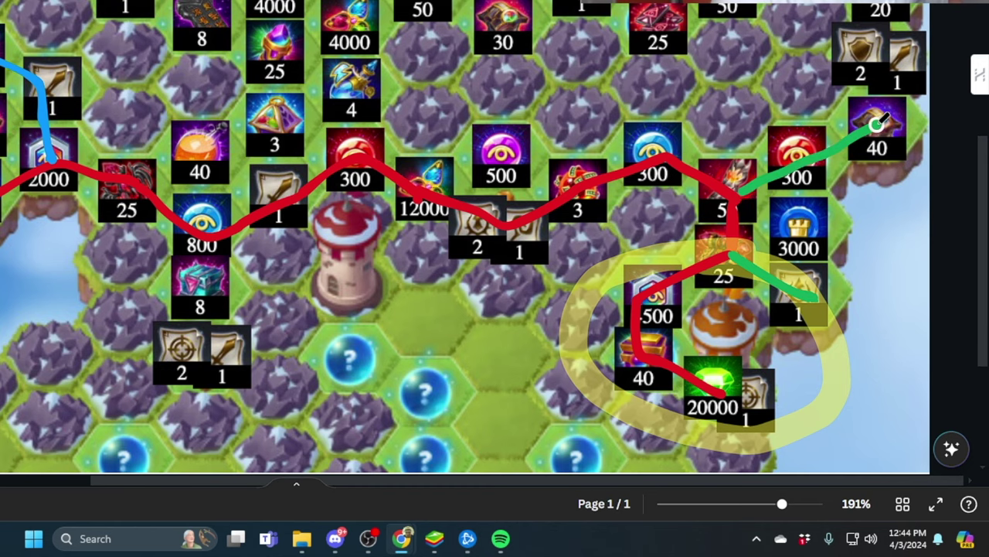
scroll(881, 120, up, 3)
mouse_move(881, 333)
mouse_down()
mouse_move(806, 107)
mouse_move(594, 129)
mouse_up()
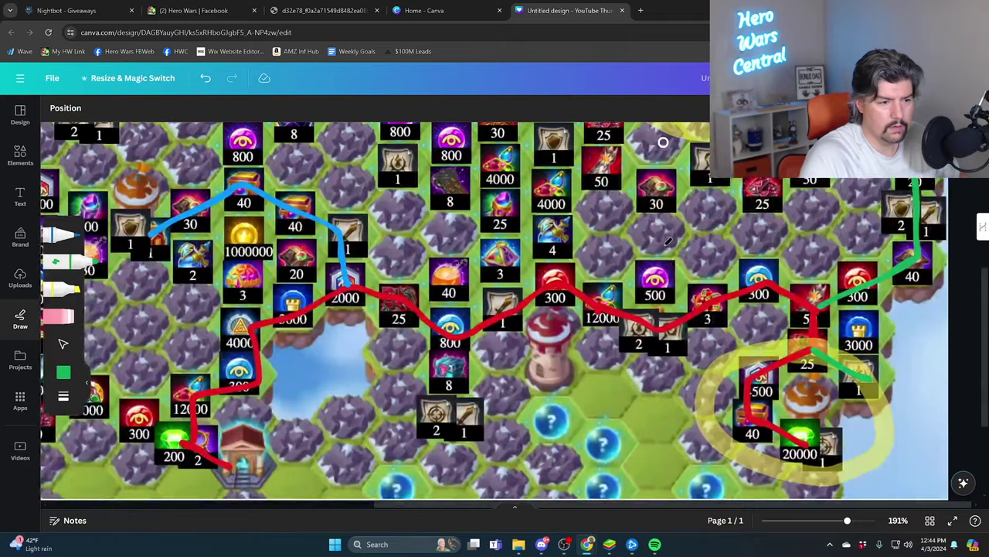
scroll(747, 279, down, 2)
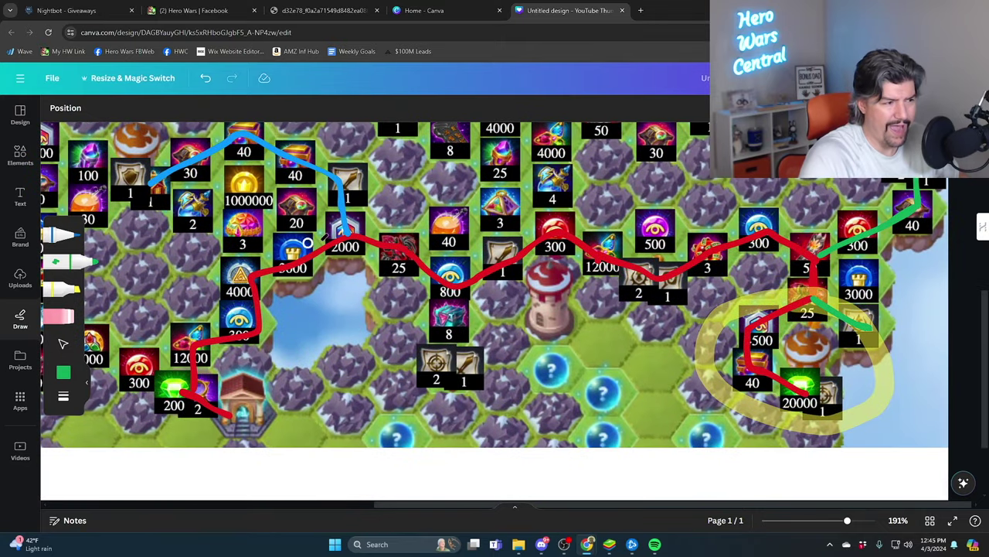
scroll(782, 287, up, 1)
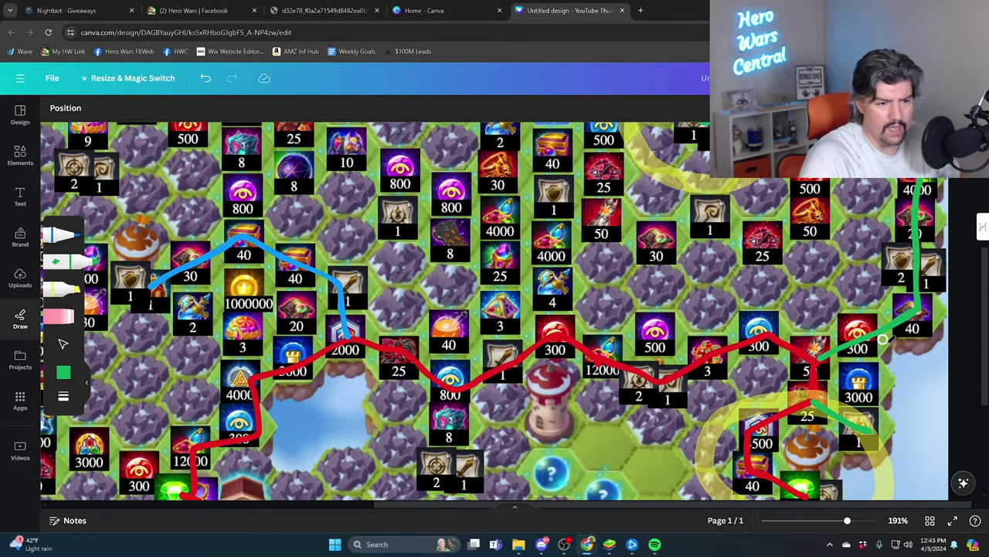
scroll(920, 237, up, 1)
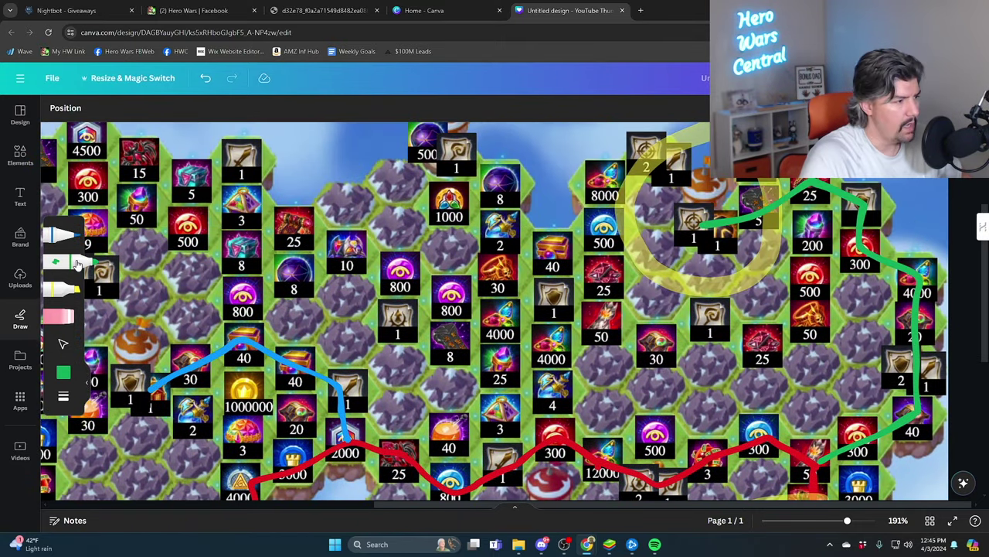
Draw a white loop from the 25 tile through 30 and 50, then choose purple.
click(67, 375)
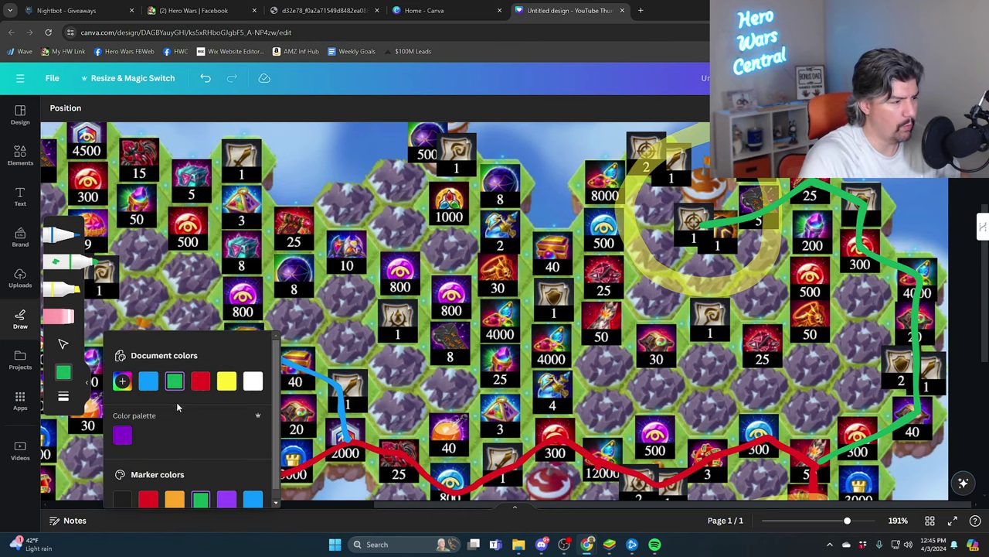
click(253, 370)
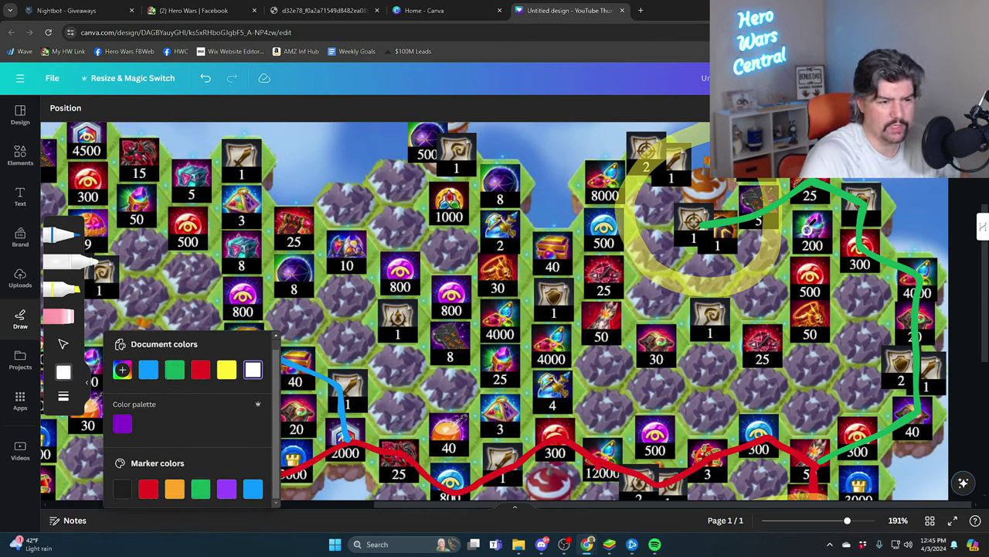
drag(811, 186, 709, 311)
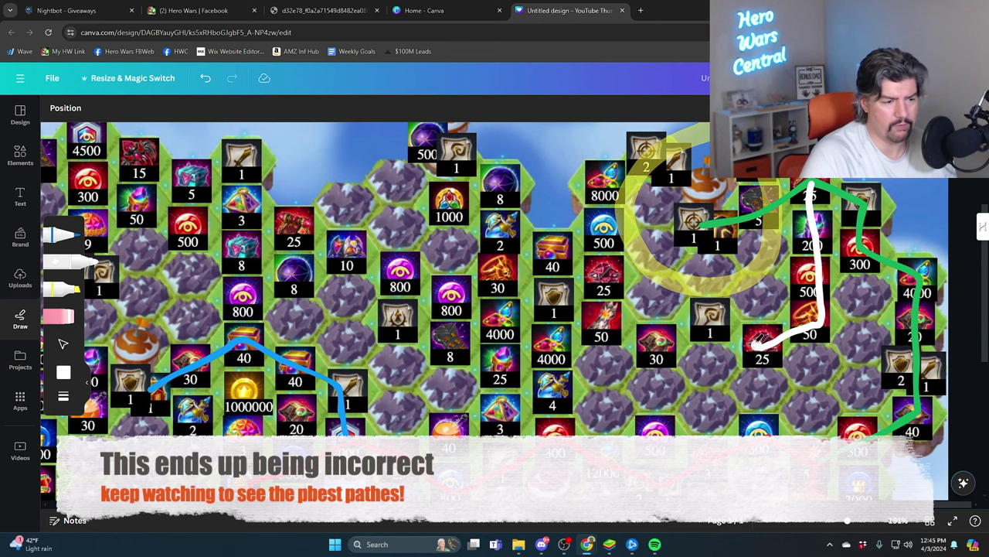
mouse_move(709, 311)
mouse_down()
mouse_move(604, 312)
mouse_move(643, 151)
mouse_up()
scroll(634, 232, down, 3)
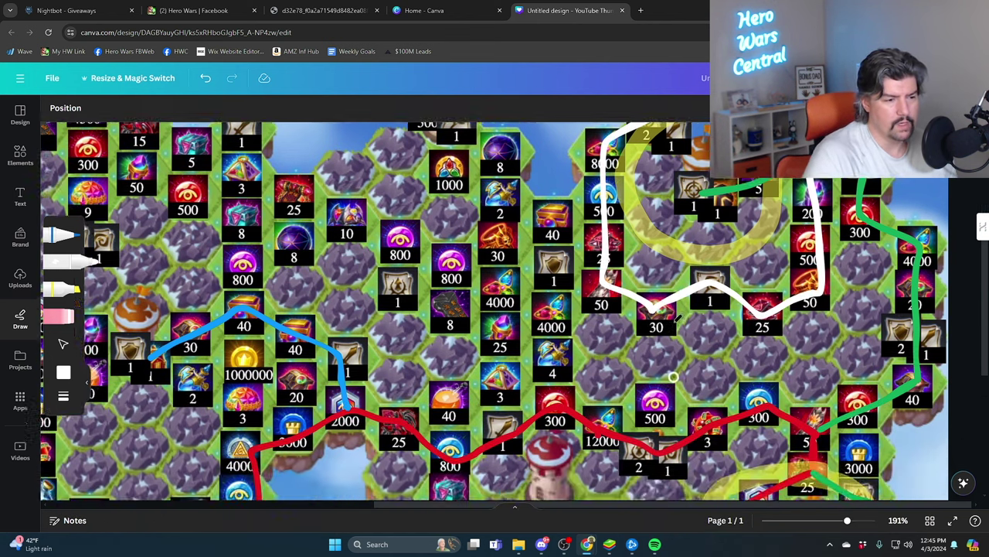
scroll(625, 290, up, 3)
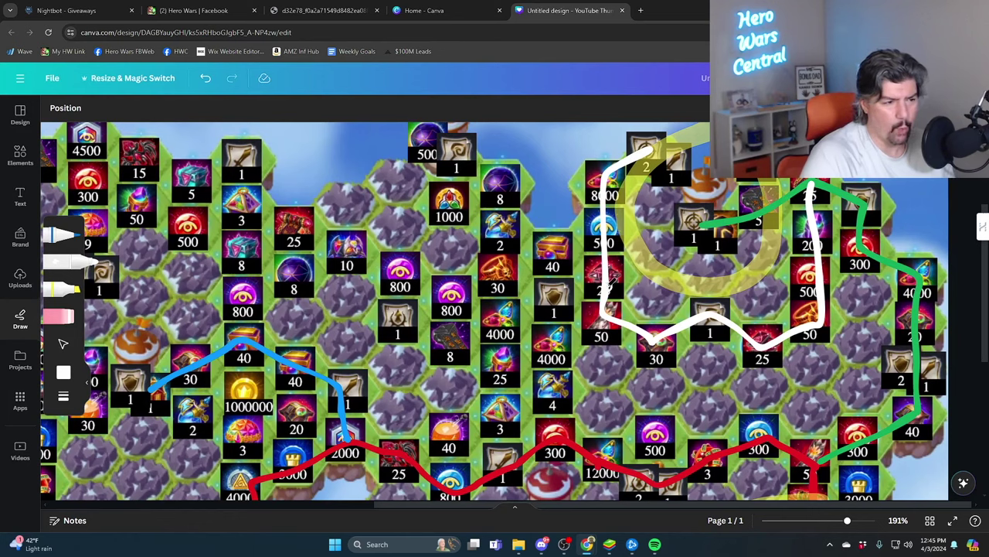
click(65, 371)
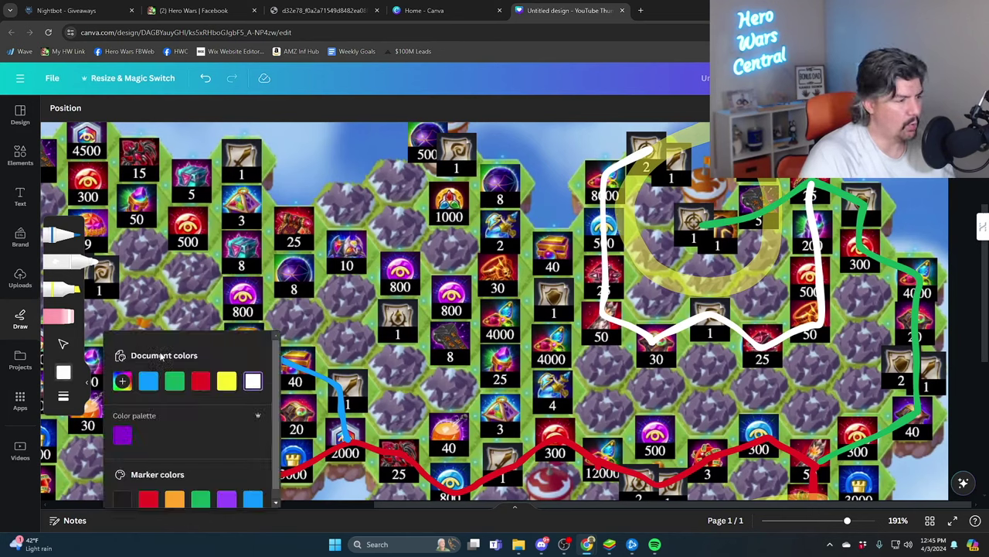
click(122, 436)
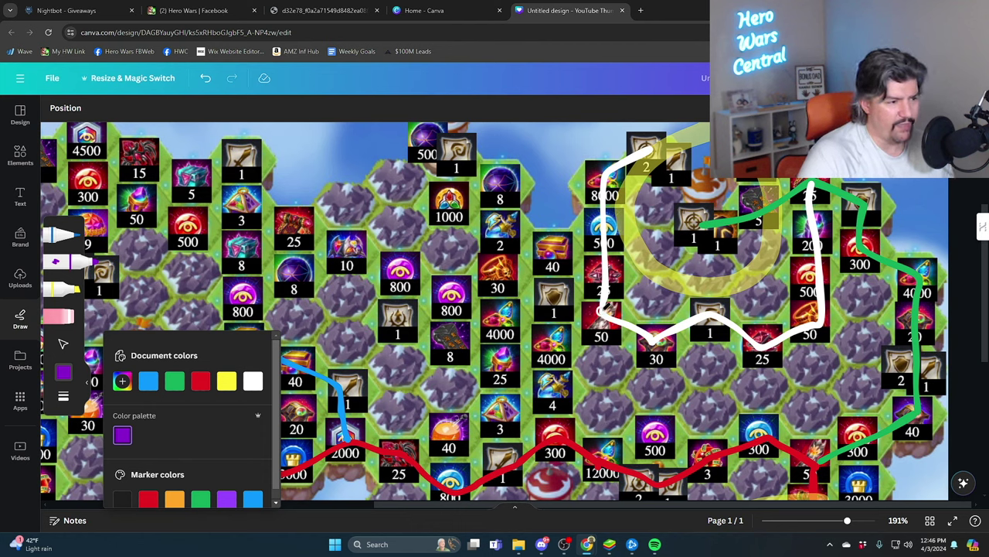
Draw a purple route toward the upper map and a yellow route around 1000.
drag(607, 309, 494, 223)
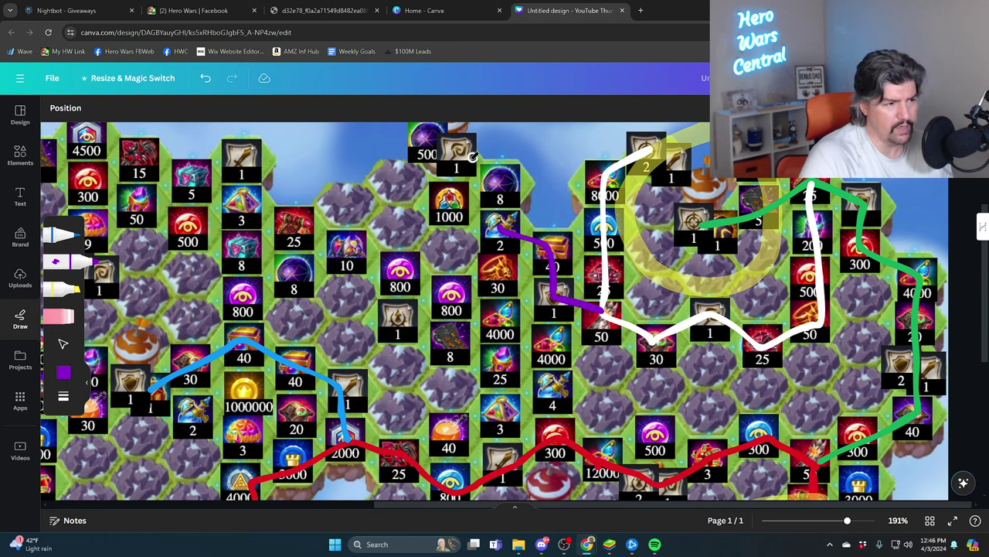
click(64, 261)
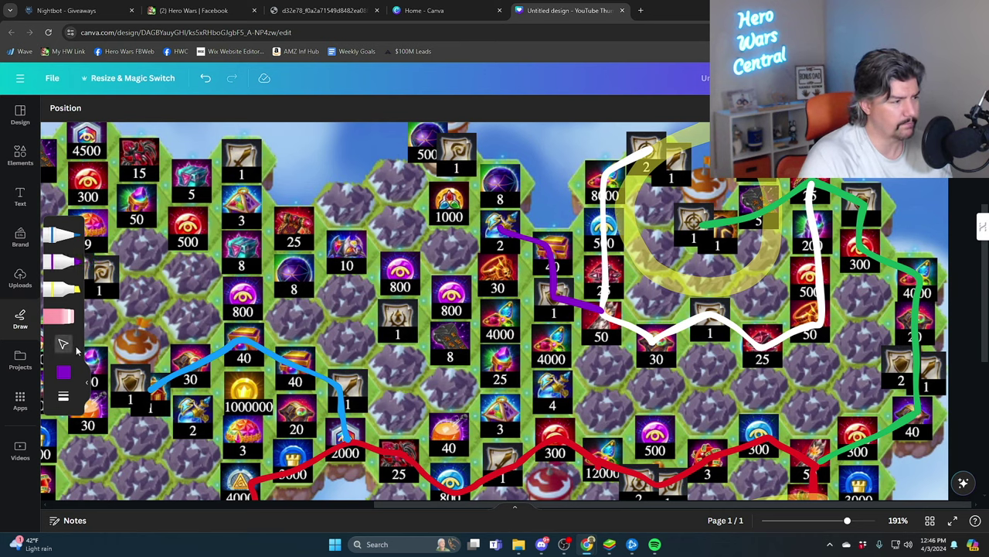
drag(447, 164, 502, 224)
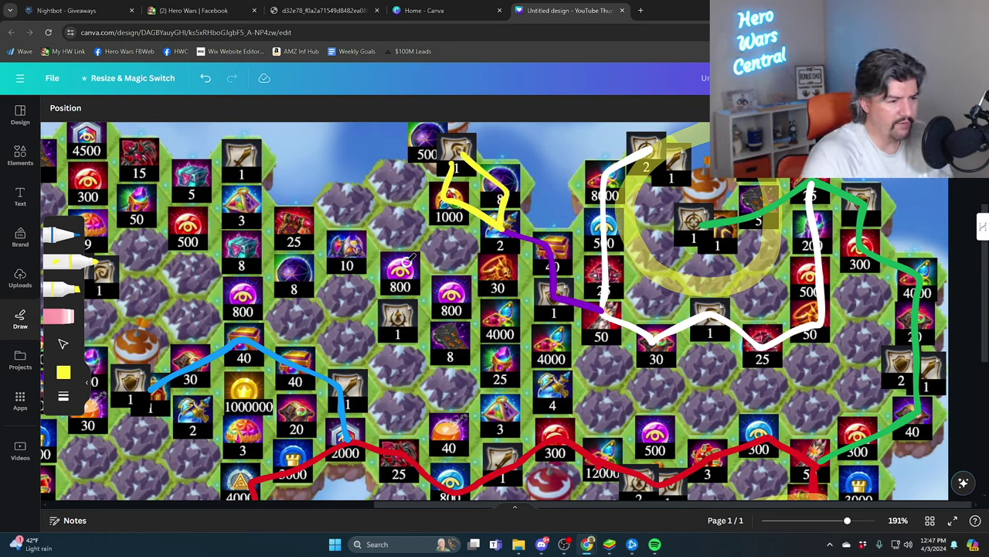
scroll(66, 376, down, 1)
Draw a red route line winding across the middle of the map.
click(65, 374)
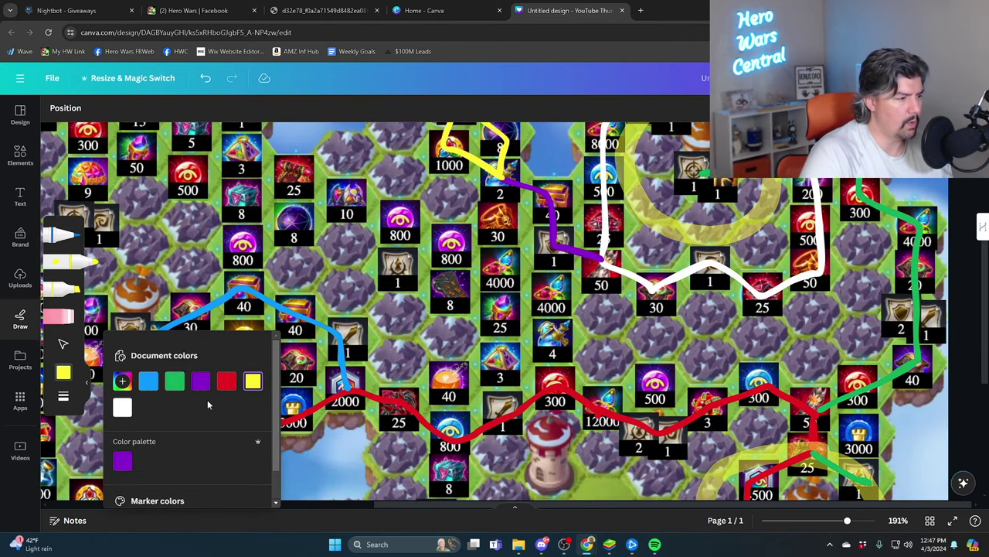
click(227, 381)
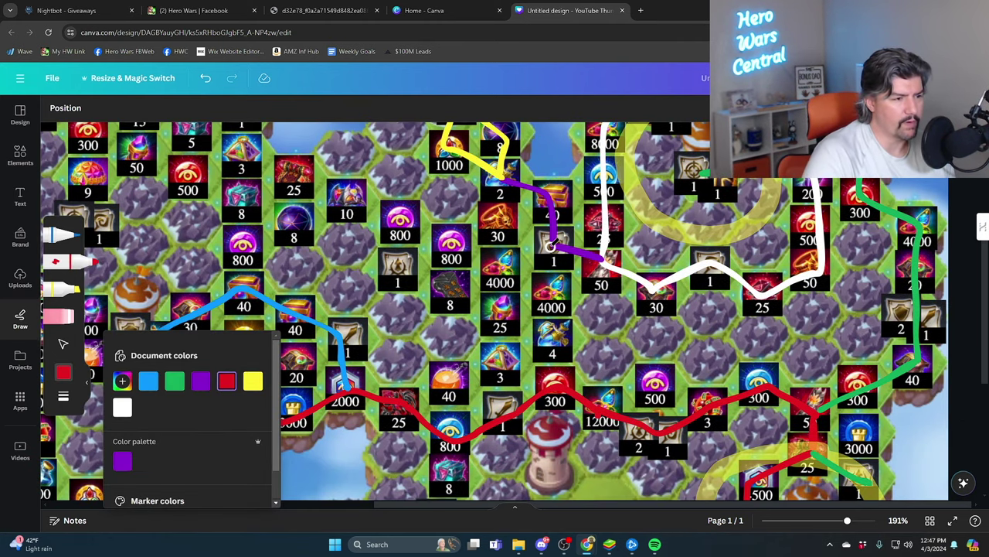
mouse_move(550, 246)
mouse_down()
mouse_move(458, 245)
mouse_move(389, 225)
mouse_up()
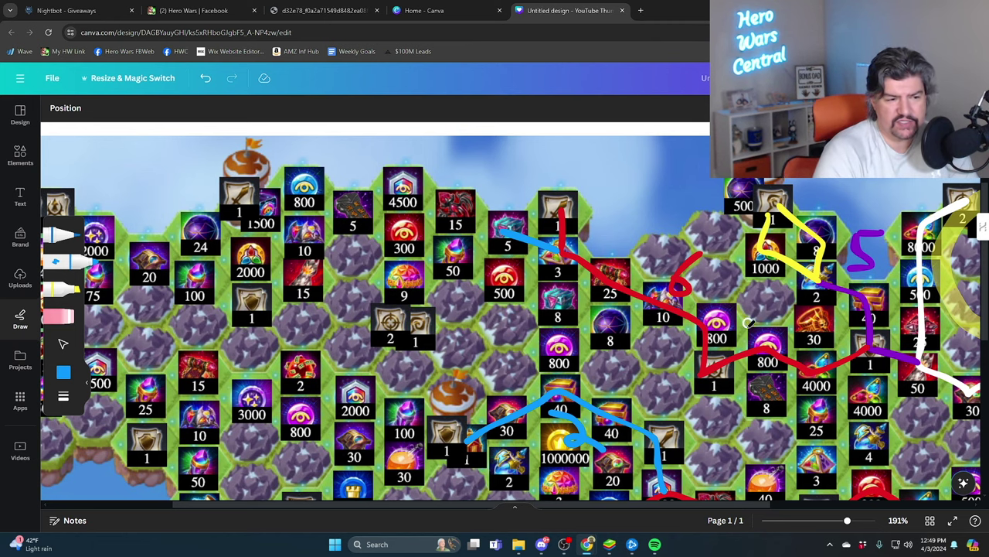
Erase the tangled red, yellow and purple routes and set the marker to purple.
click(63, 315)
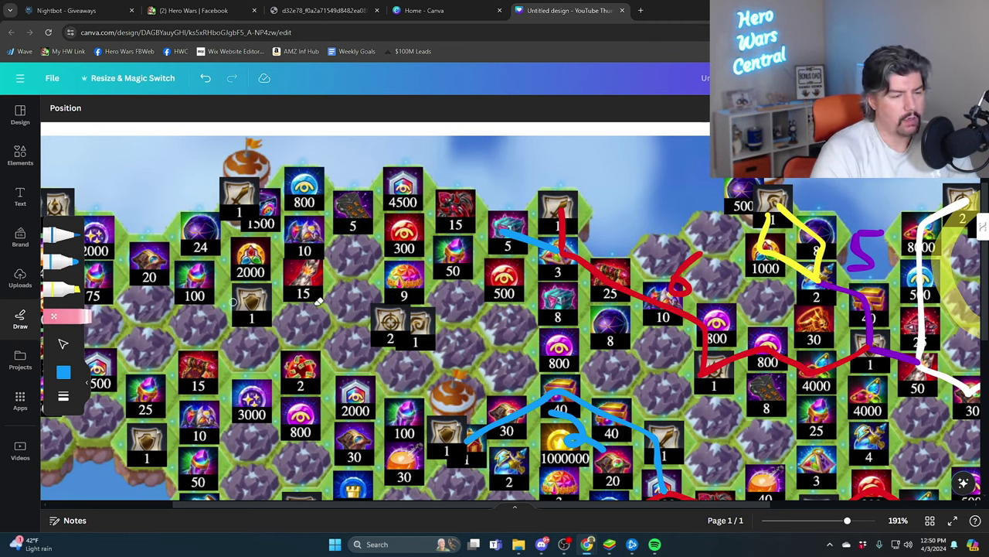
click(611, 285)
click(64, 262)
click(64, 372)
click(123, 435)
Draw the purple route up to the top scroll tile and down to 2, labelled 5.
drag(558, 394, 564, 202)
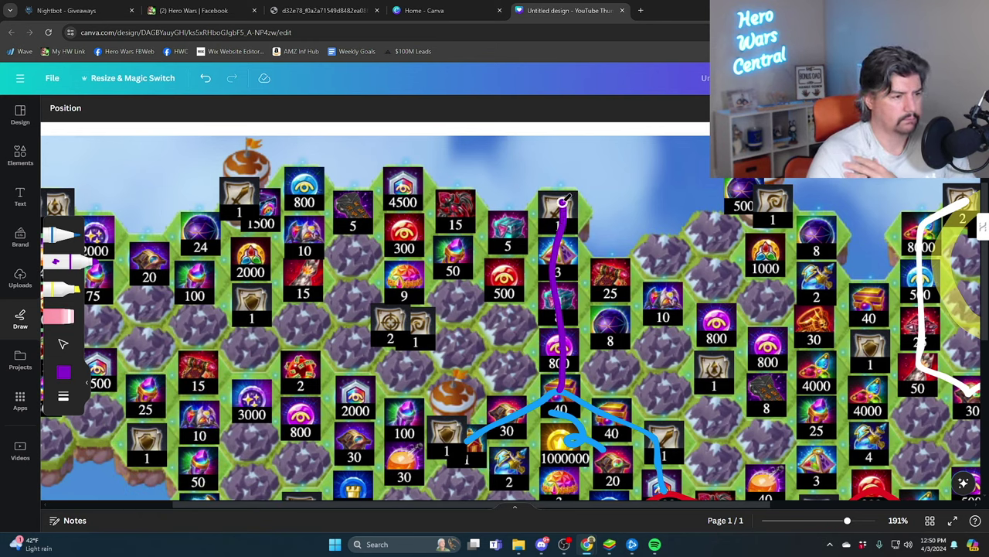
mouse_move(563, 201)
mouse_down()
mouse_move(507, 234)
mouse_move(462, 214)
mouse_up()
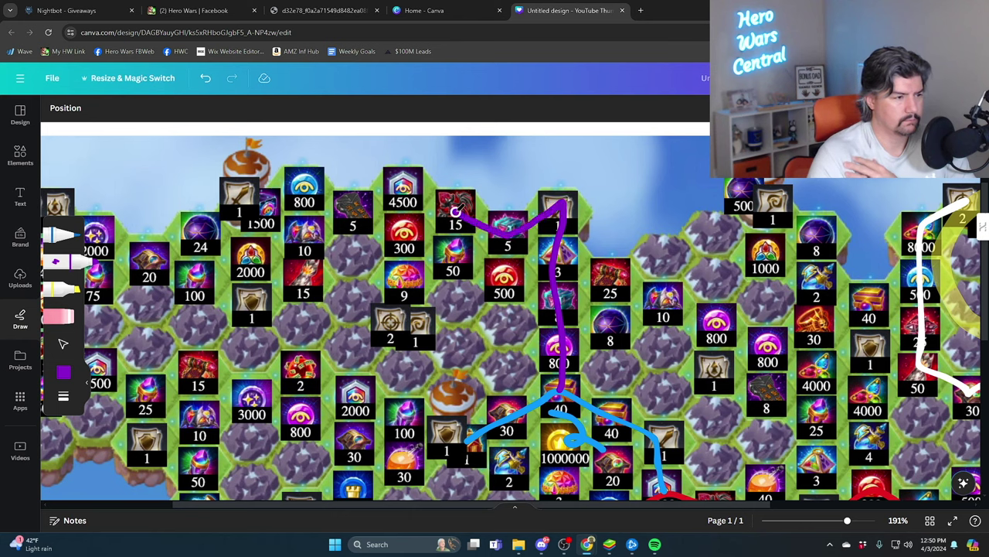
mouse_move(456, 210)
mouse_down()
mouse_move(452, 259)
mouse_move(406, 284)
mouse_move(395, 335)
mouse_up()
drag(494, 261, 484, 300)
scroll(488, 284, down, 2)
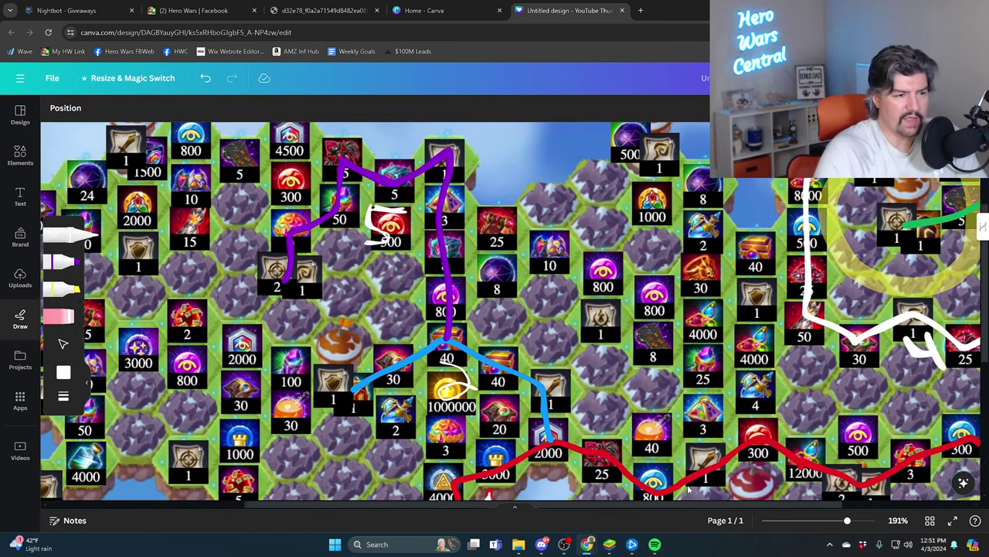
scroll(488, 284, right, 3)
Draw a green route along the top edge of the map and label it 6.
click(63, 372)
click(175, 381)
scroll(510, 309, down, 1)
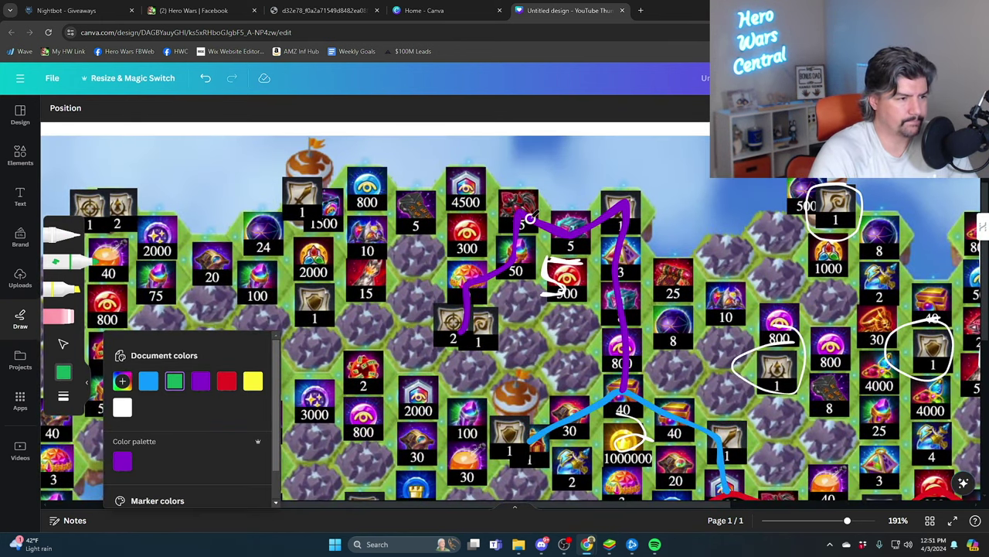
mouse_move(524, 216)
mouse_down()
mouse_move(467, 190)
mouse_move(417, 213)
mouse_move(381, 183)
mouse_move(306, 204)
mouse_up()
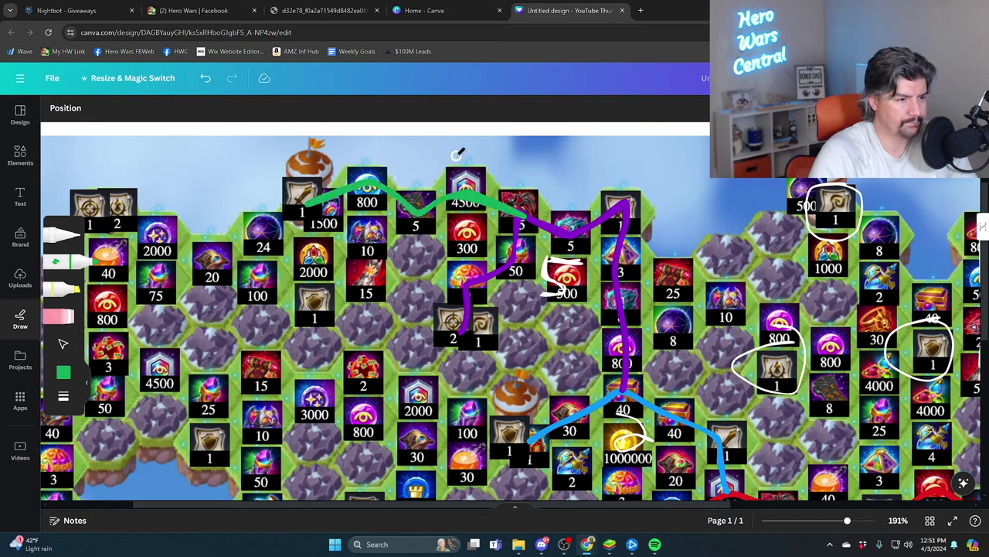
drag(438, 139, 424, 164)
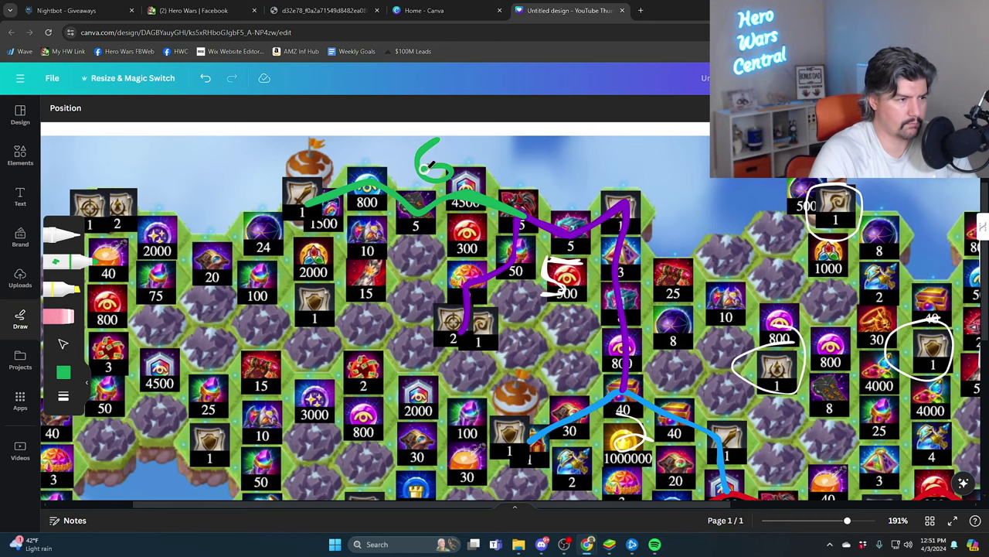
Draw red route 7 in the upper left and a purple route down the left side.
click(68, 232)
click(64, 372)
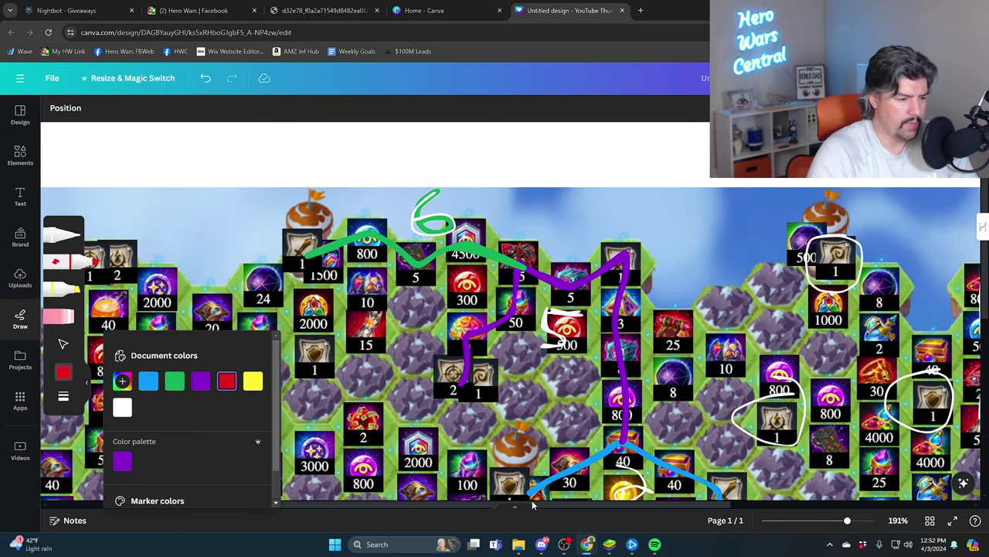
click(224, 380)
mouse_move(439, 207)
mouse_down()
mouse_move(446, 317)
mouse_move(230, 220)
mouse_up()
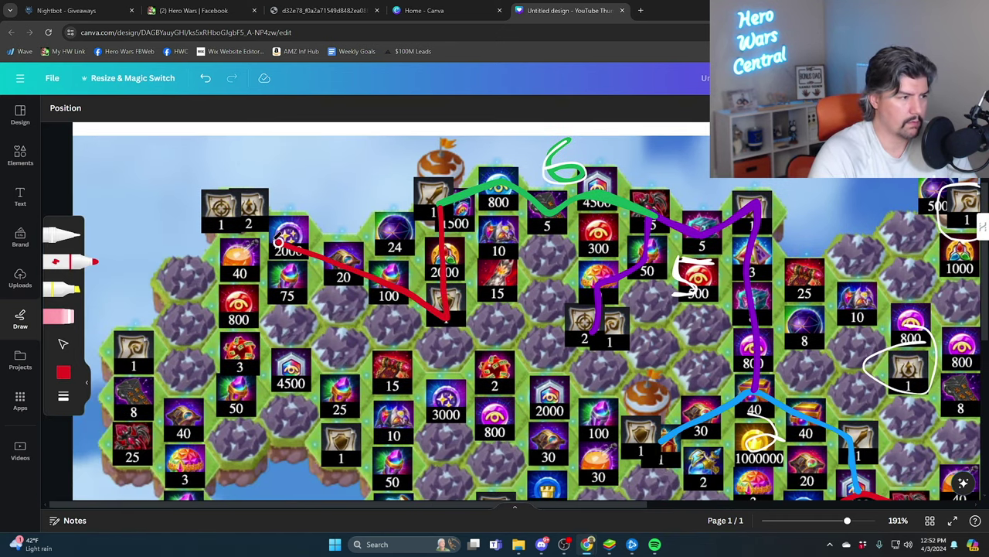
drag(341, 207, 404, 232)
click(63, 372)
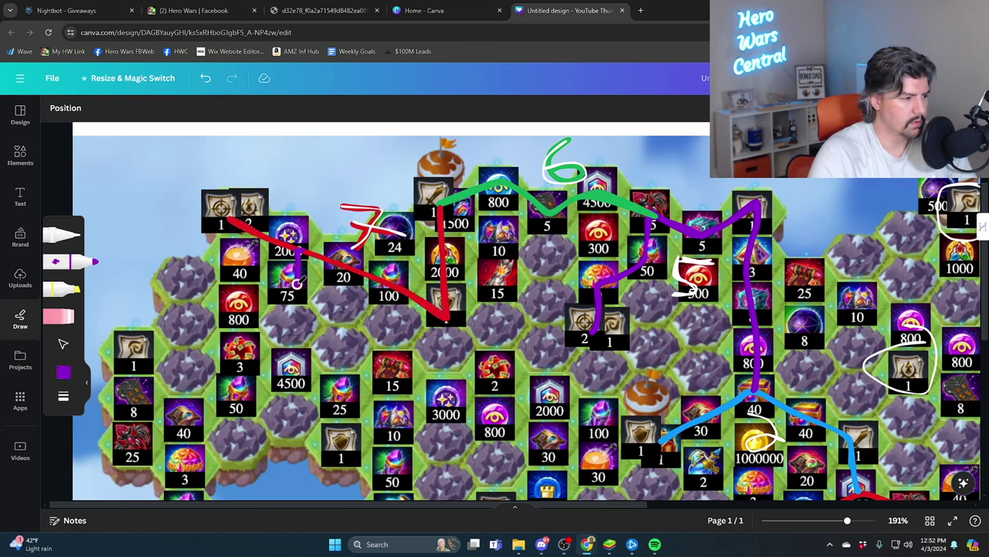
mouse_move(298, 252)
mouse_down()
mouse_move(239, 305)
mouse_move(238, 397)
mouse_move(168, 422)
mouse_move(152, 410)
mouse_move(145, 345)
mouse_up()
scroll(145, 345, down, 3)
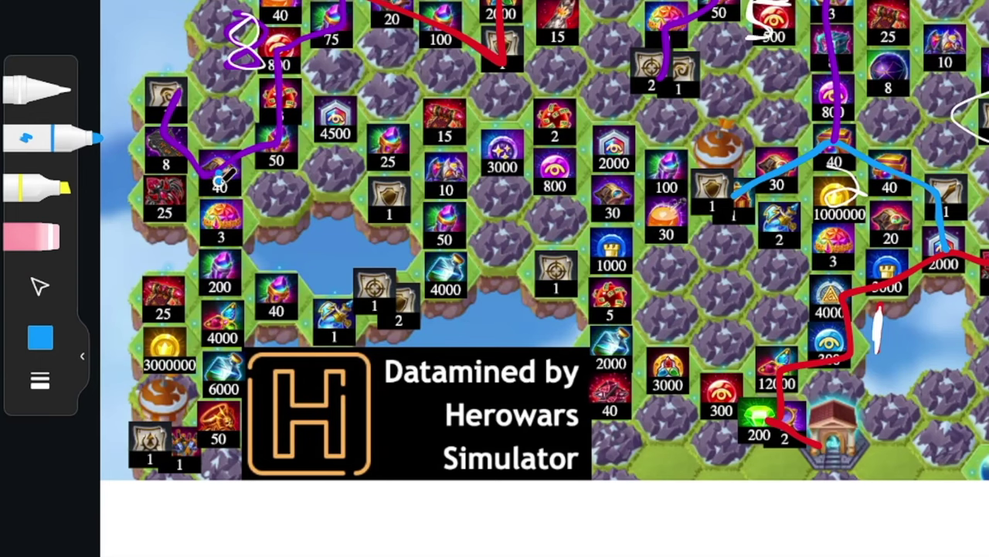
Draw a blue route from the 40 tile down to the bottom-left tile, labelled 9.
drag(220, 174, 224, 260)
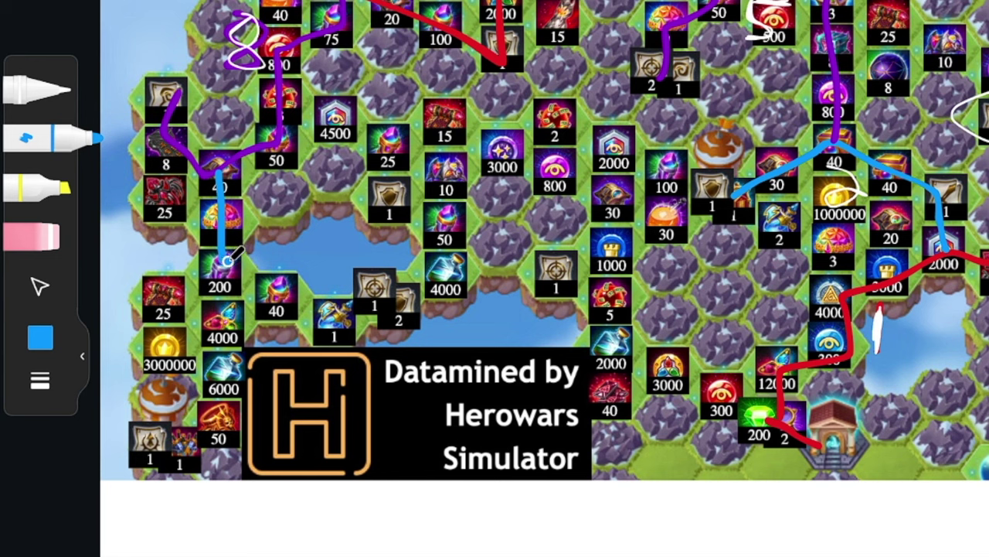
drag(227, 262, 174, 456)
drag(171, 249, 180, 300)
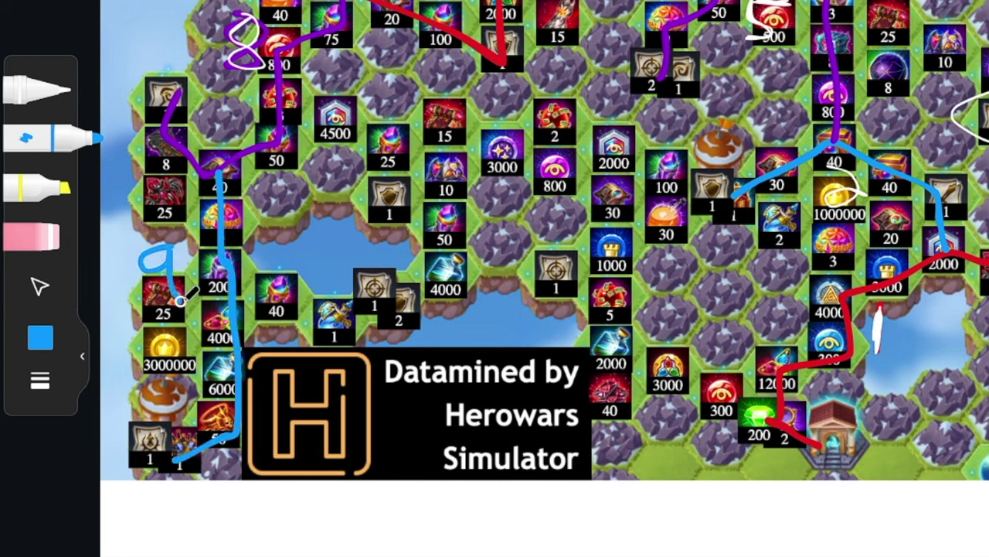
Draw a green route along the lower-left edge labelled 10, then select the white marker.
click(47, 138)
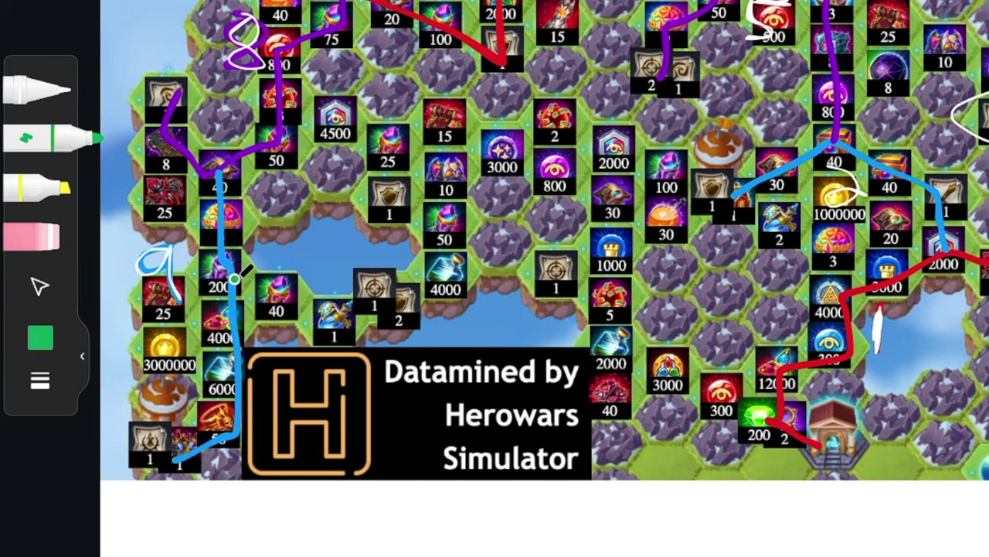
mouse_move(234, 279)
mouse_down()
mouse_move(325, 319)
mouse_move(400, 295)
mouse_up()
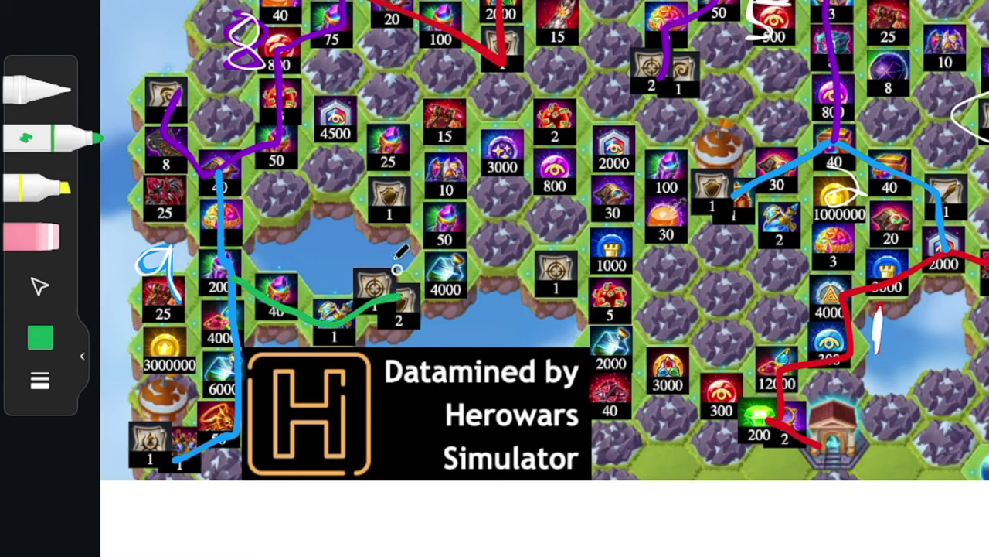
mouse_move(316, 250)
mouse_down()
mouse_move(320, 280)
mouse_move(346, 261)
mouse_up()
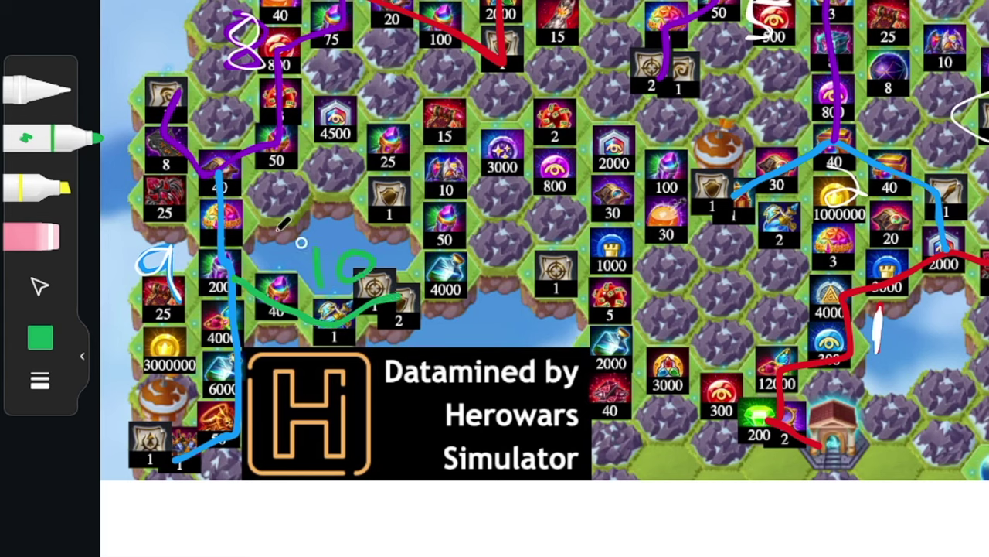
click(37, 91)
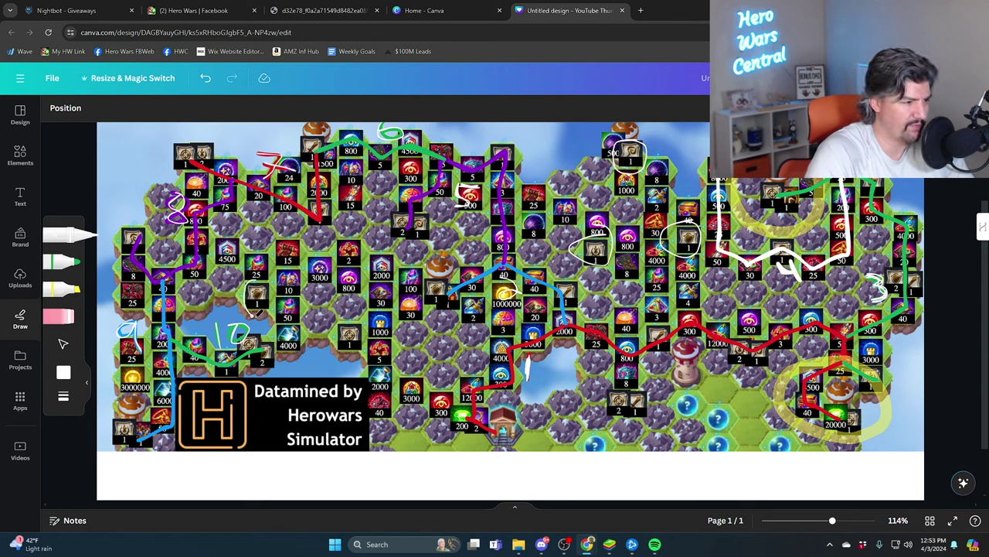
Draw white freehand rings around two reward tiles in the left half of the map.
drag(260, 312, 267, 275)
drag(325, 331, 361, 311)
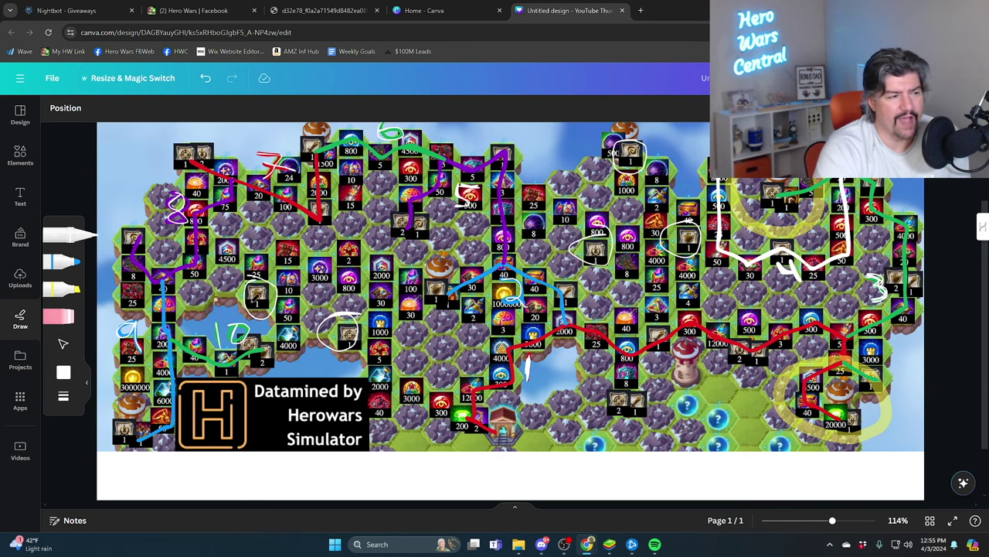
scroll(541, 253, up, 1)
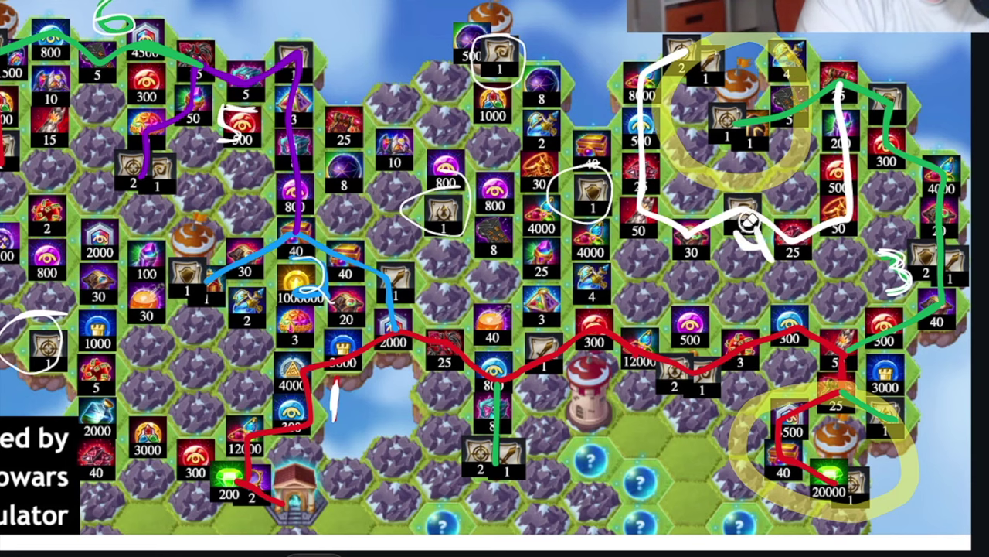
Replace white route 4 with a line up from the tower tile, label it 4, and ring another scroll tile.
click(746, 224)
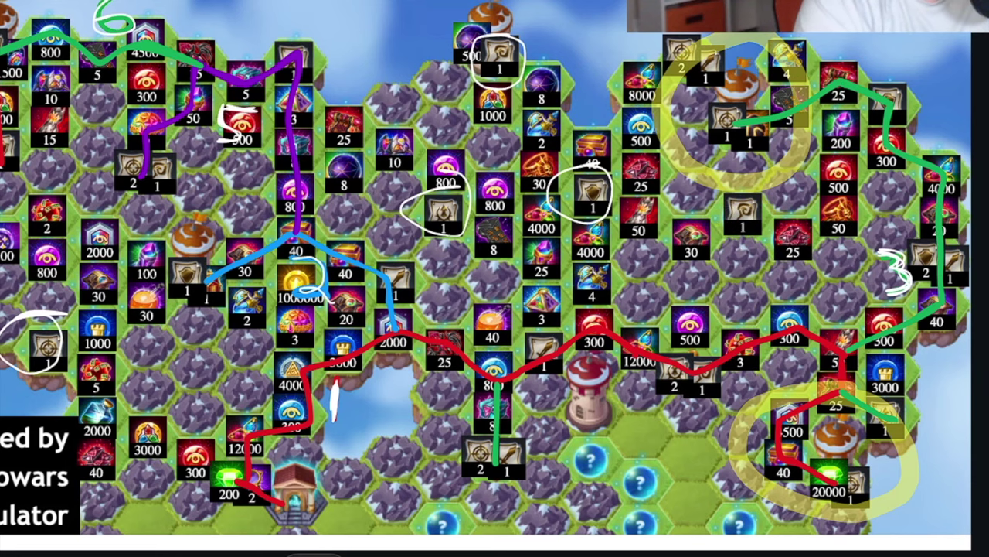
mouse_move(598, 340)
mouse_down()
mouse_move(596, 189)
mouse_move(694, 48)
mouse_up()
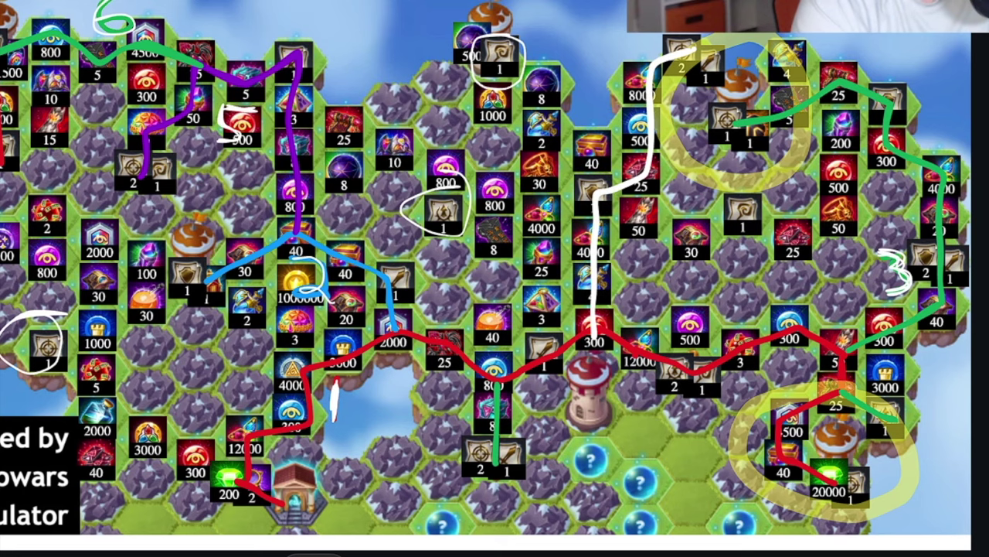
drag(628, 220, 653, 263)
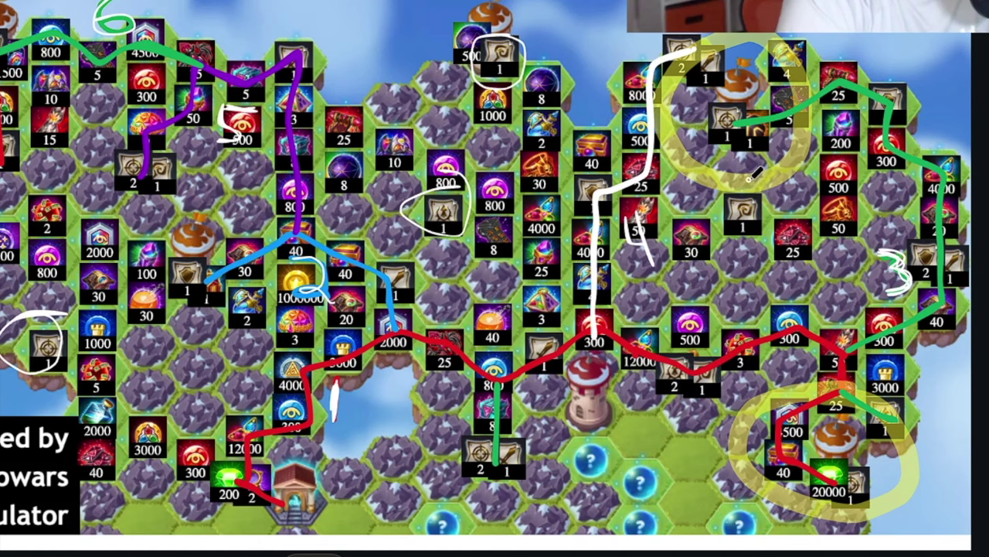
mouse_move(746, 179)
mouse_down()
mouse_move(719, 230)
mouse_move(748, 181)
mouse_up()
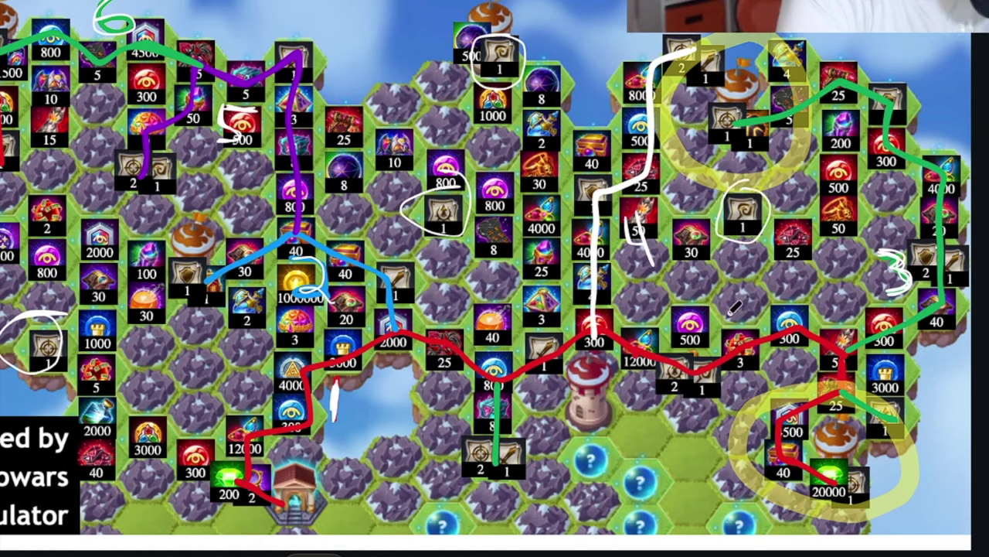